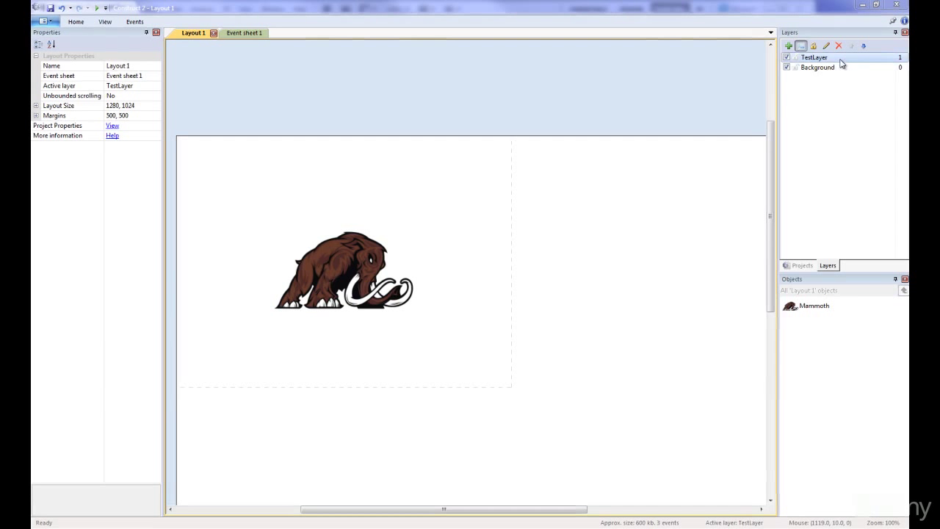
# Set TestLayer's Transparent property to No so its black 0, 0, 0 background shows.
pyautogui.click(839, 58)
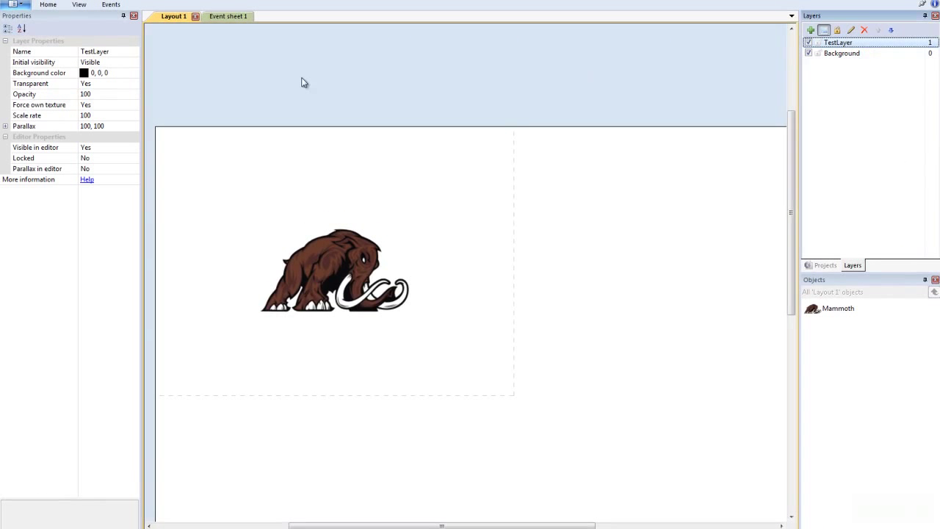
pyautogui.click(105, 74)
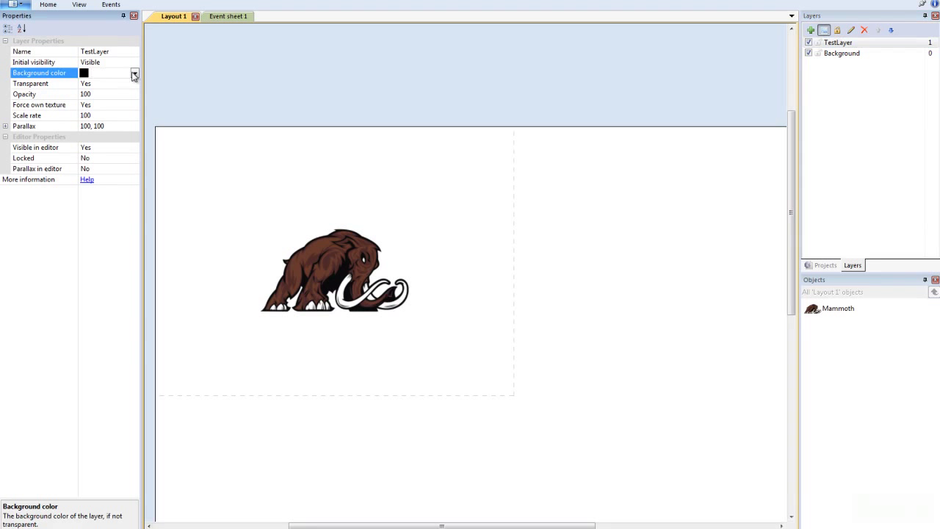
pyautogui.click(120, 62)
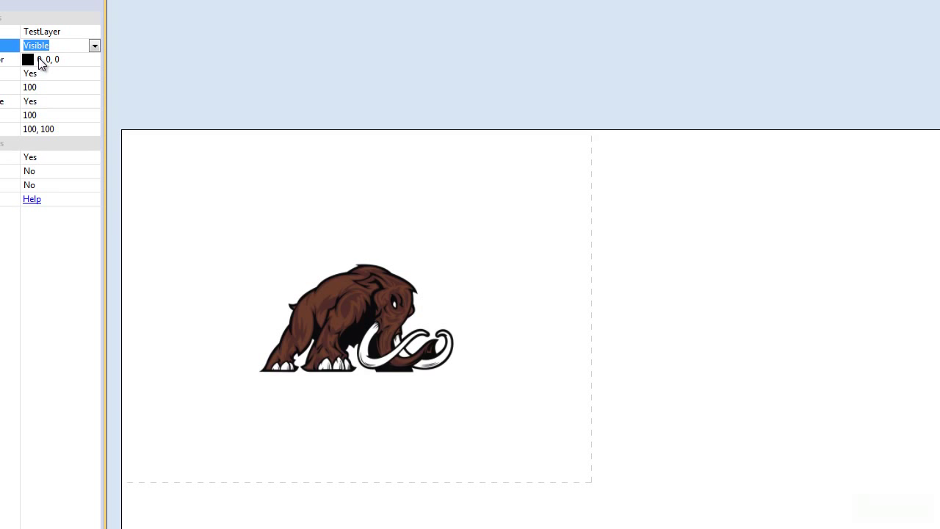
pyautogui.click(63, 73)
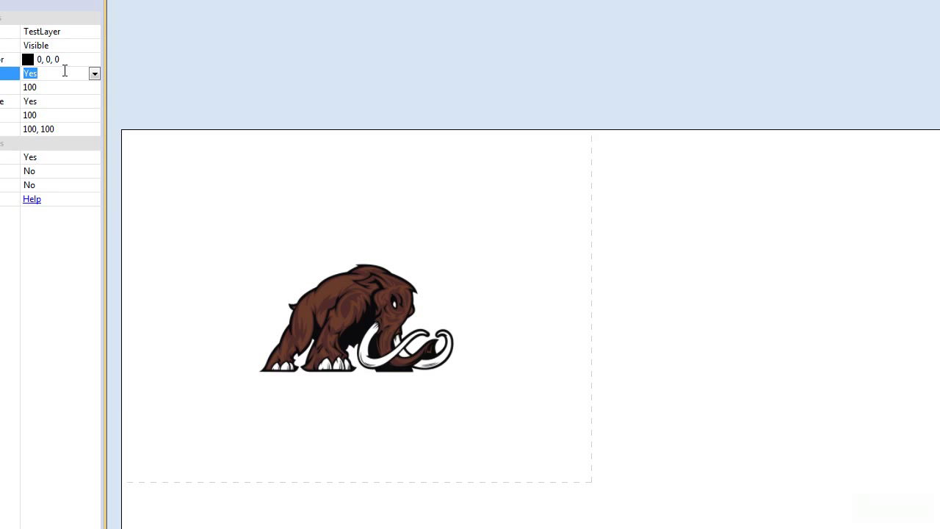
pyautogui.click(94, 74)
pyautogui.click(95, 96)
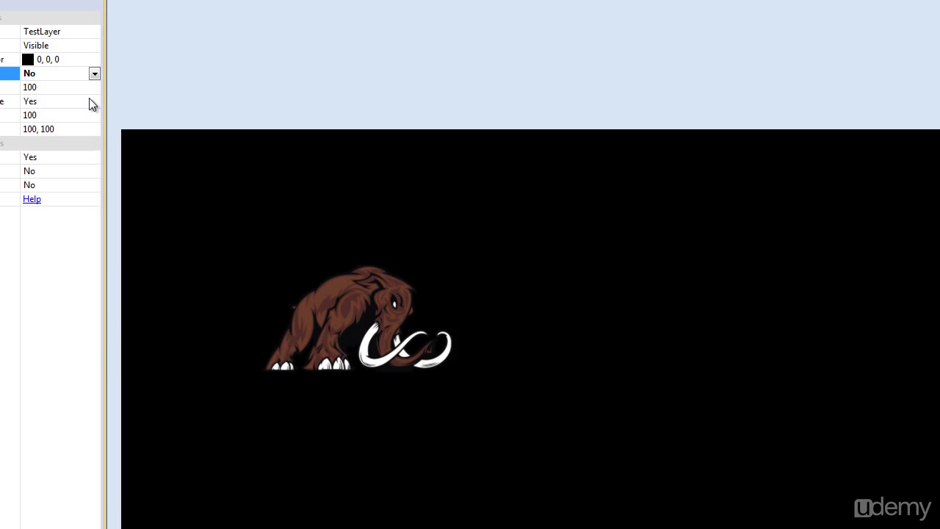
# Keep TestLayer's Force own texture setting at Yes.
pyautogui.click(89, 100)
pyautogui.click(93, 101)
pyautogui.click(86, 122)
pyautogui.click(89, 114)
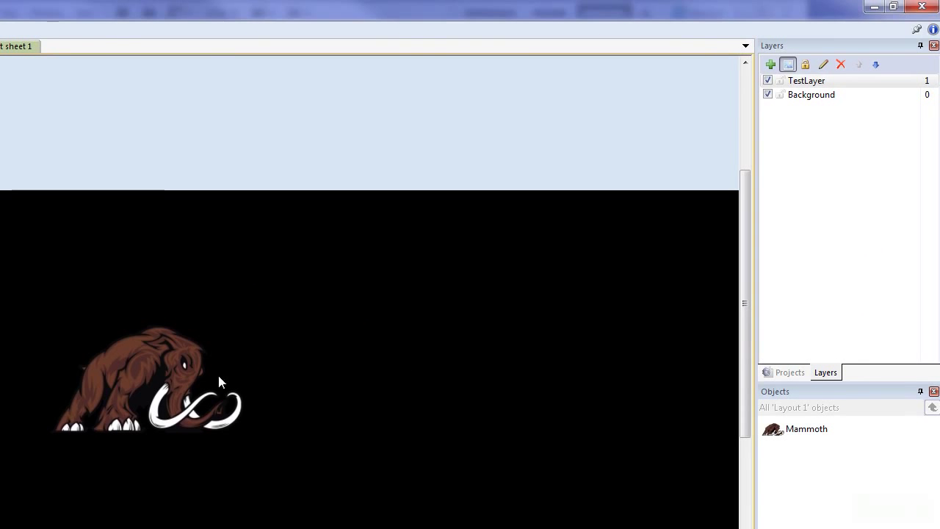
# Select the mammoth sprite and toggle TestLayer's visibility to see what lies beneath.
pyautogui.click(219, 378)
pyautogui.moveTo(120, 390)
pyautogui.mouseDown()
pyautogui.moveTo(165, 376)
pyautogui.moveTo(134, 385)
pyautogui.mouseUp()
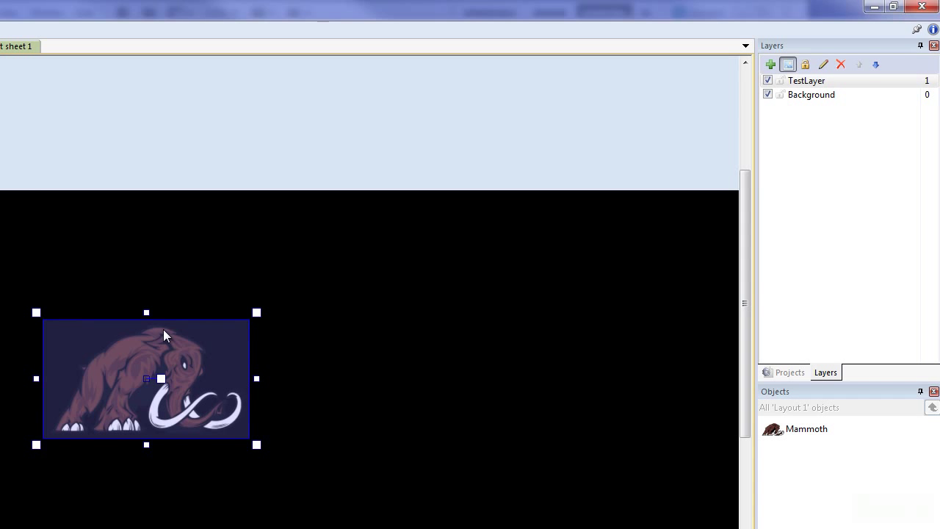
pyautogui.click(768, 80)
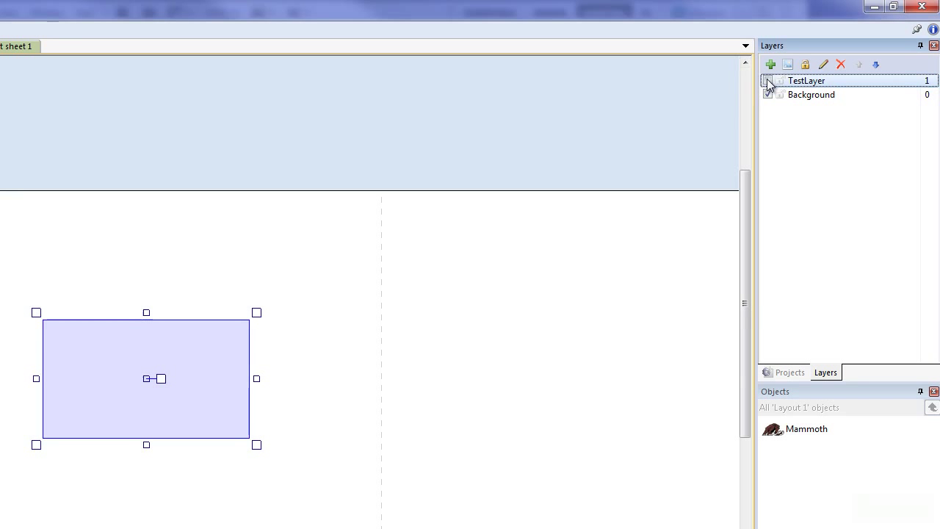
pyautogui.click(767, 81)
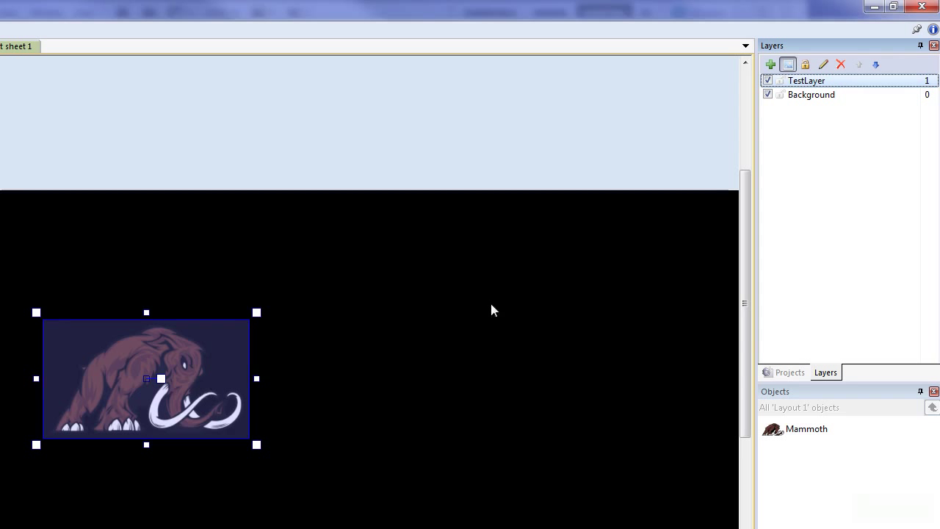
# Move the mammoth from TestLayer onto the Background layer and place it on the layout.
pyautogui.press('Delete')
pyautogui.click(837, 95)
pyautogui.hotkey('ctrl', 'v')
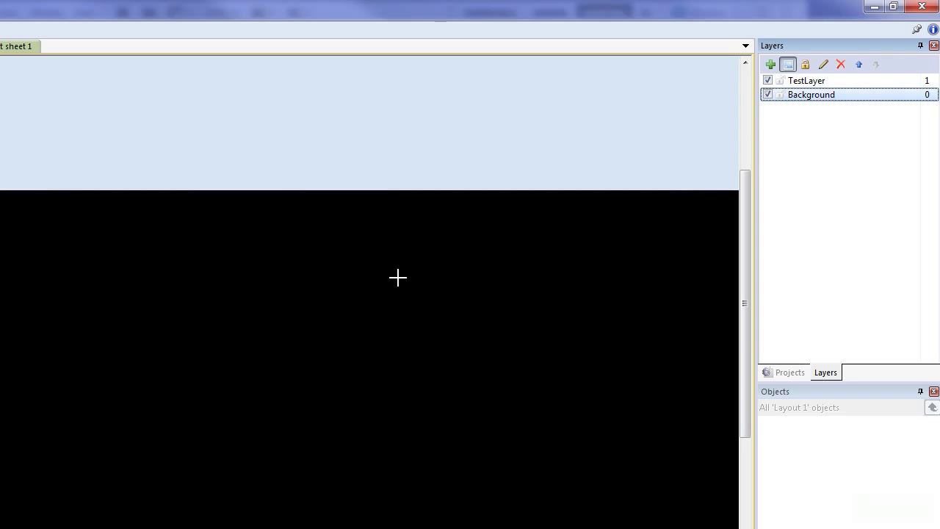
pyautogui.click(146, 379)
pyautogui.moveTo(129, 382); pyautogui.dragTo(117, 356)
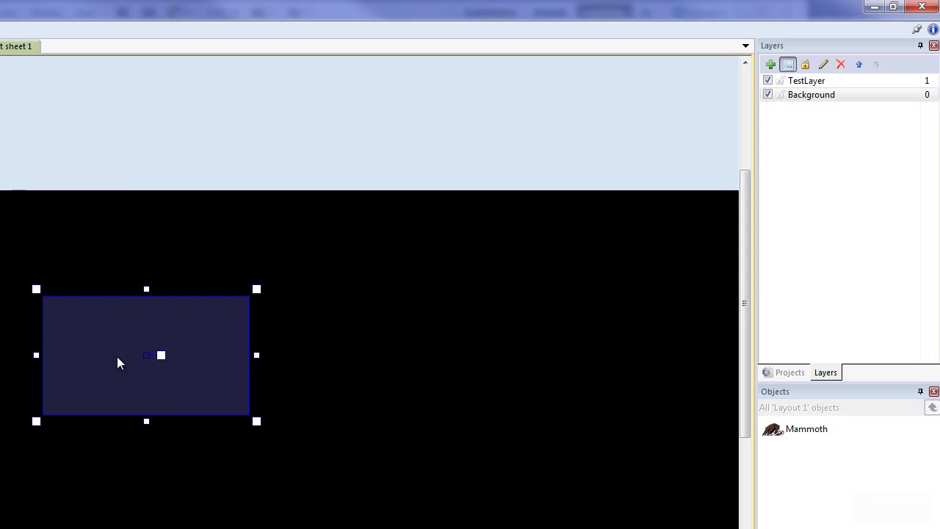
# With TestLayer hidden, adjust the mammoth's position, then show TestLayer again and deselect.
pyautogui.click(768, 81)
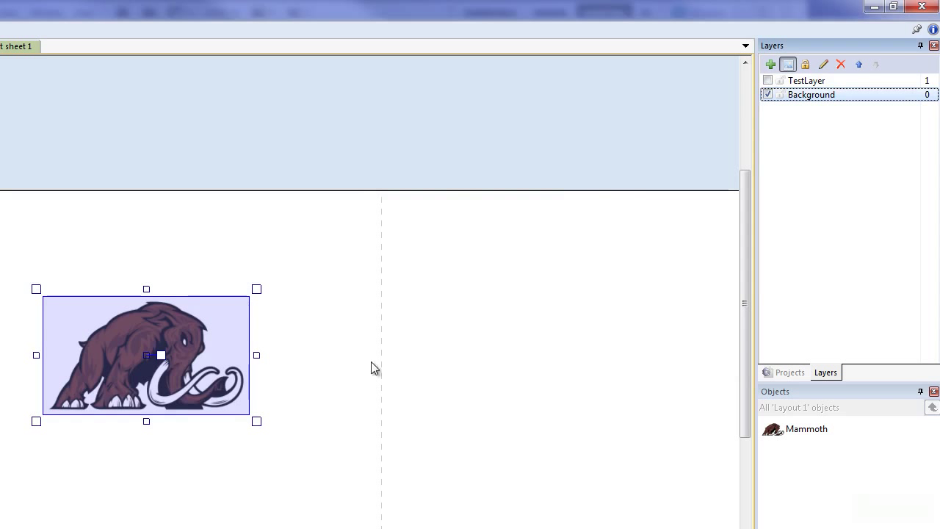
pyautogui.moveTo(149, 320); pyautogui.dragTo(125, 336)
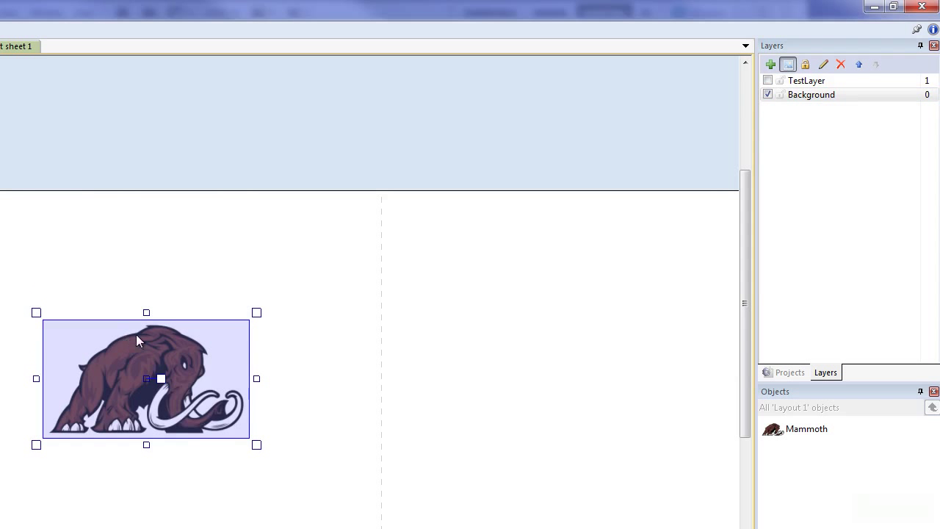
pyautogui.click(769, 81)
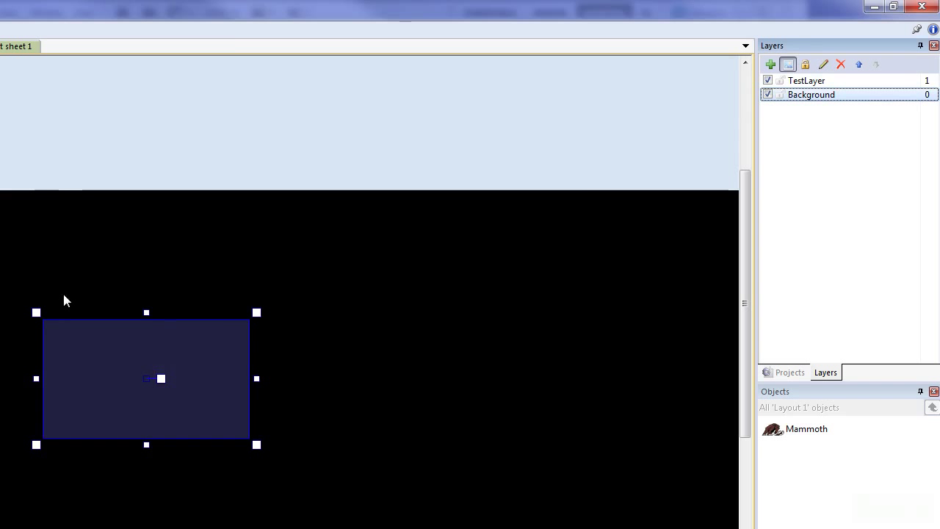
pyautogui.click(331, 318)
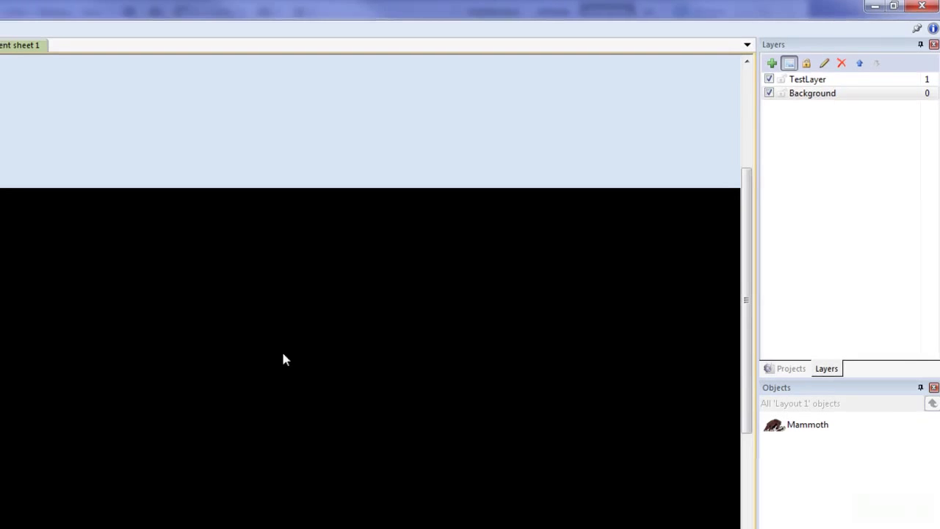
# Insert a new sprite, Sprite3, loaded with the radial light image, then make TestLayer active.
pyautogui.doubleClick(332, 354)
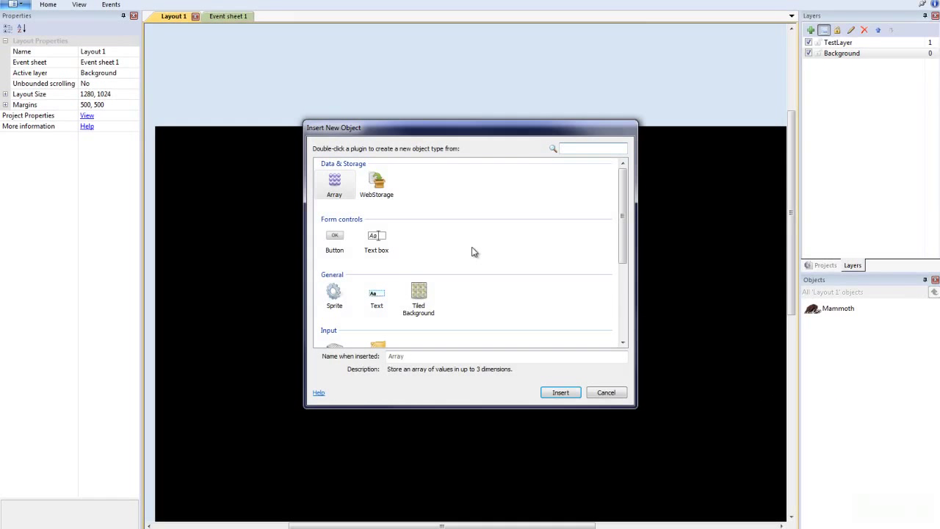
pyautogui.doubleClick(332, 295)
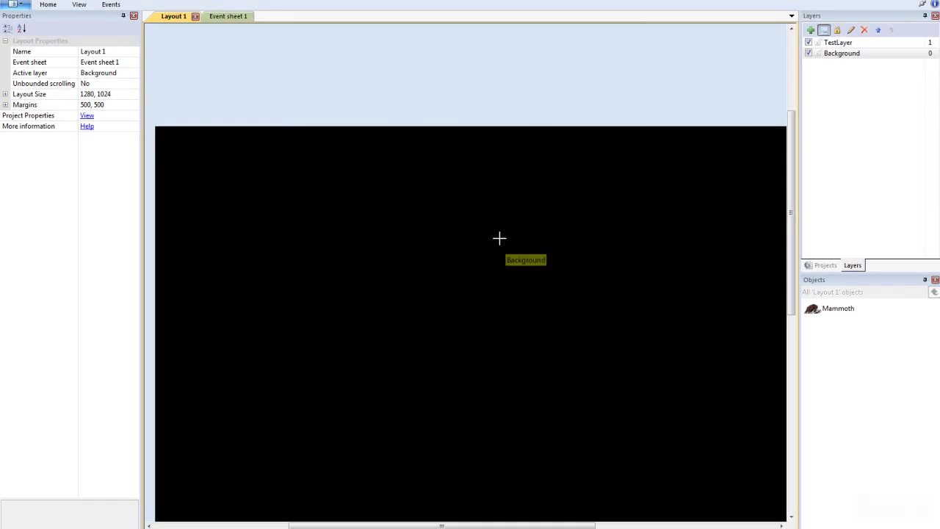
pyautogui.click(483, 260)
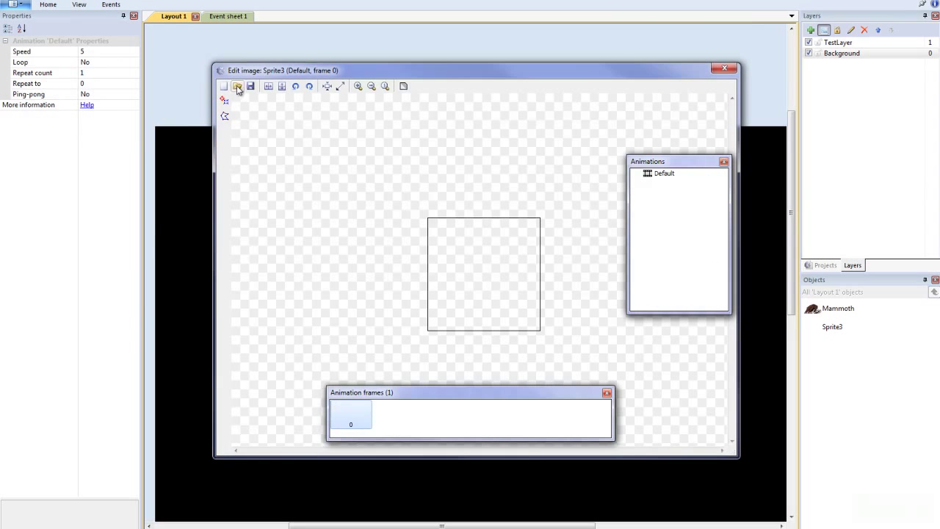
pyautogui.click(237, 87)
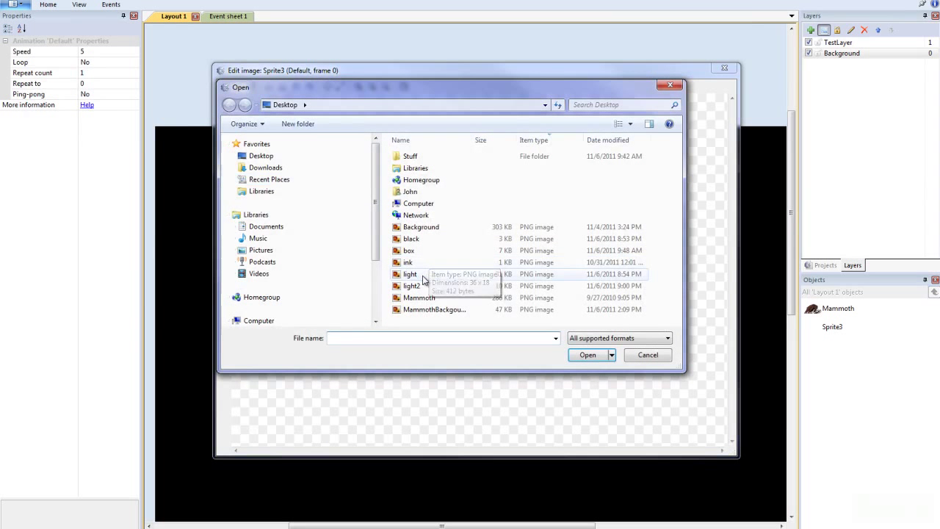
pyautogui.doubleClick(410, 274)
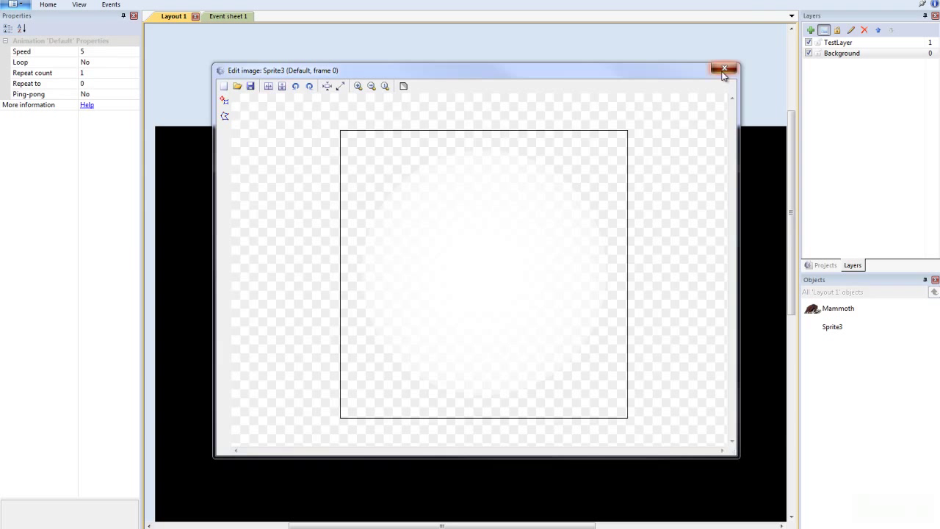
pyautogui.click(724, 70)
pyautogui.moveTo(440, 302); pyautogui.dragTo(455, 333)
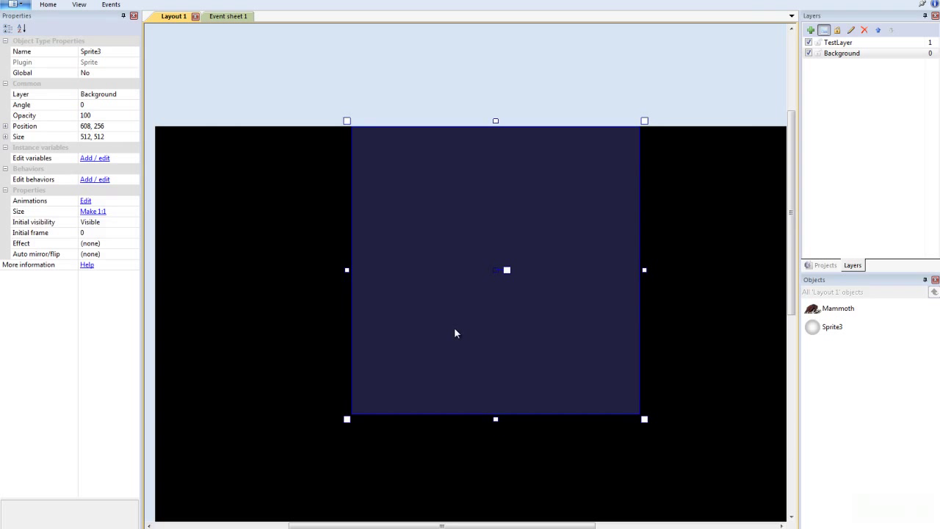
pyautogui.click(838, 42)
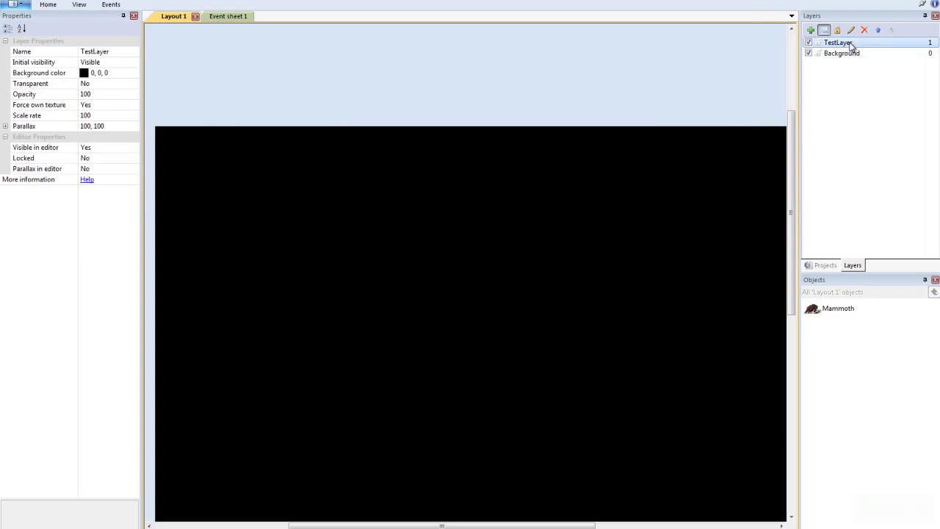
# Paste the light sprite onto TestLayer, set its Effect to Destination out, and open Event sheet 1.
pyautogui.click(492, 268)
pyautogui.moveTo(501, 273)
pyautogui.mouseDown()
pyautogui.moveTo(463, 288)
pyautogui.moveTo(307, 281)
pyautogui.moveTo(502, 279)
pyautogui.mouseUp()
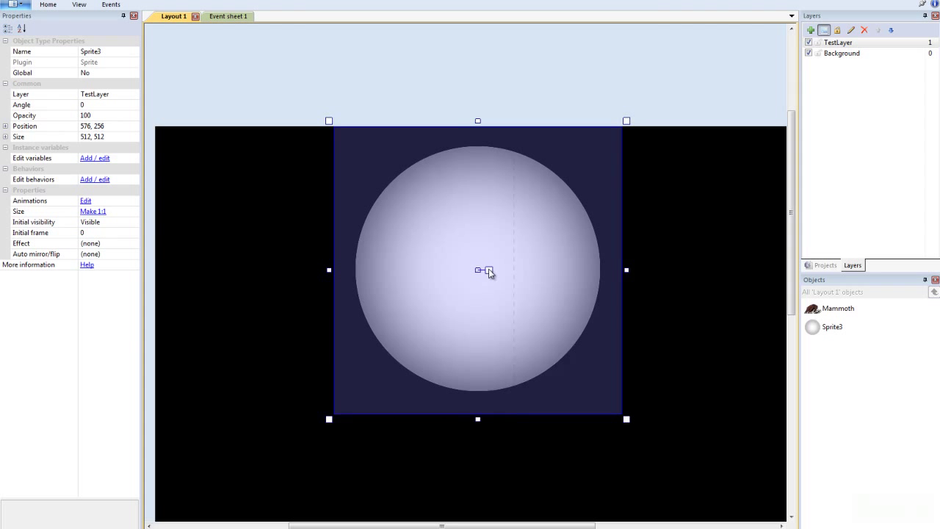
pyautogui.click(112, 245)
pyautogui.click(135, 248)
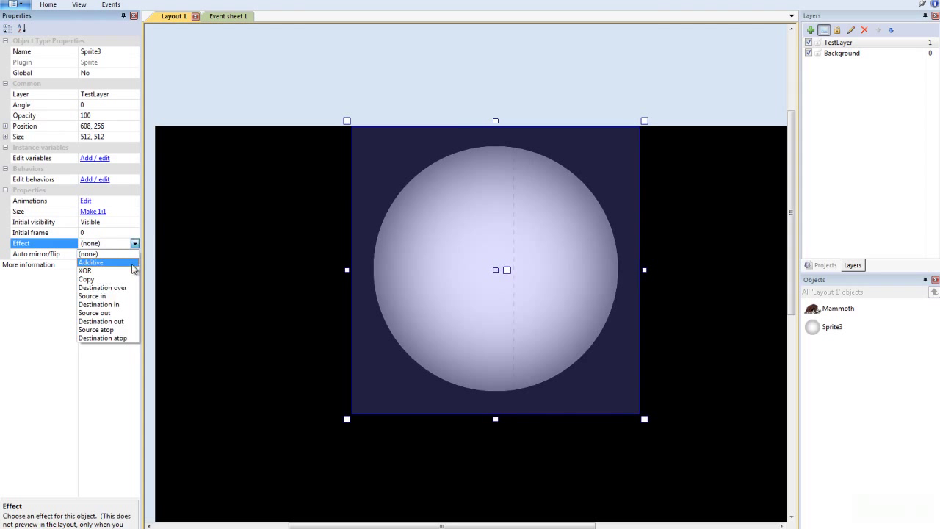
pyautogui.click(129, 322)
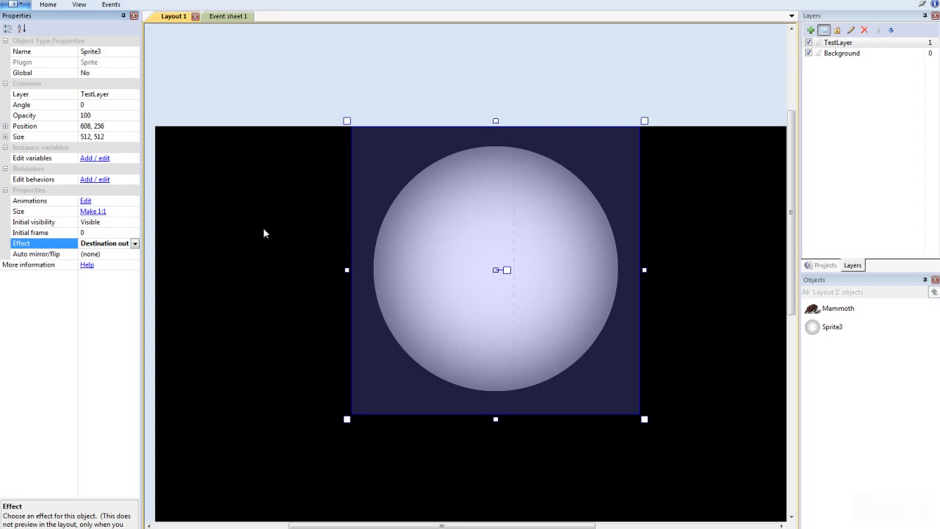
pyautogui.moveTo(441, 247); pyautogui.dragTo(458, 254)
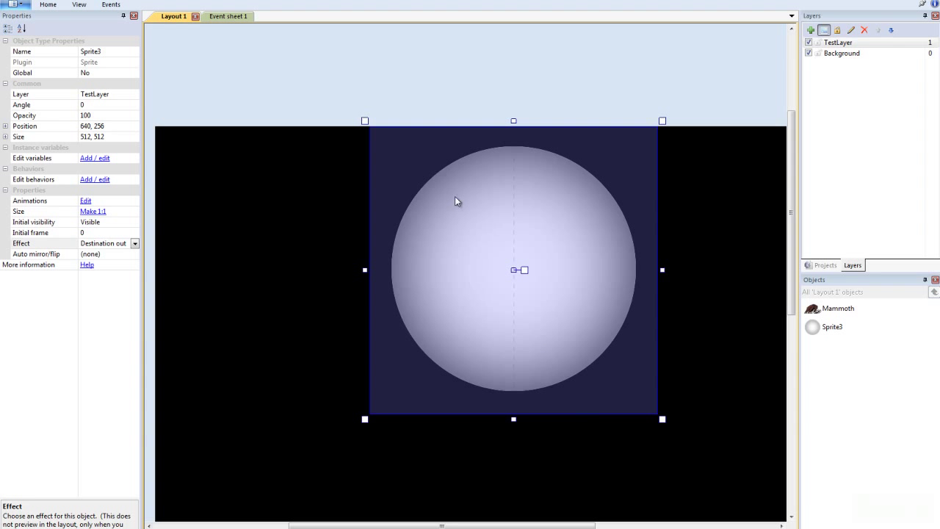
pyautogui.click(239, 18)
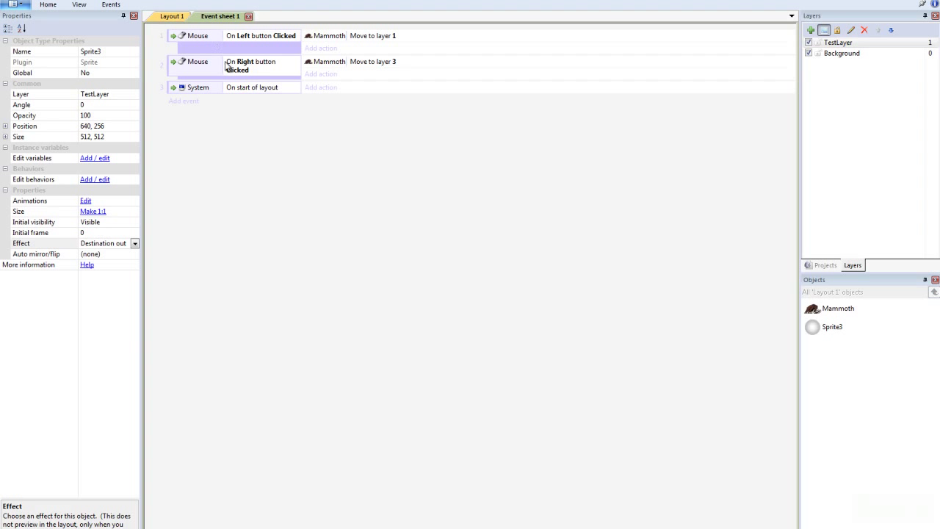
# Delete the On start of layout event and the left- and right-click events with their conditions.
pyautogui.rightClick(274, 87)
pyautogui.click(298, 108)
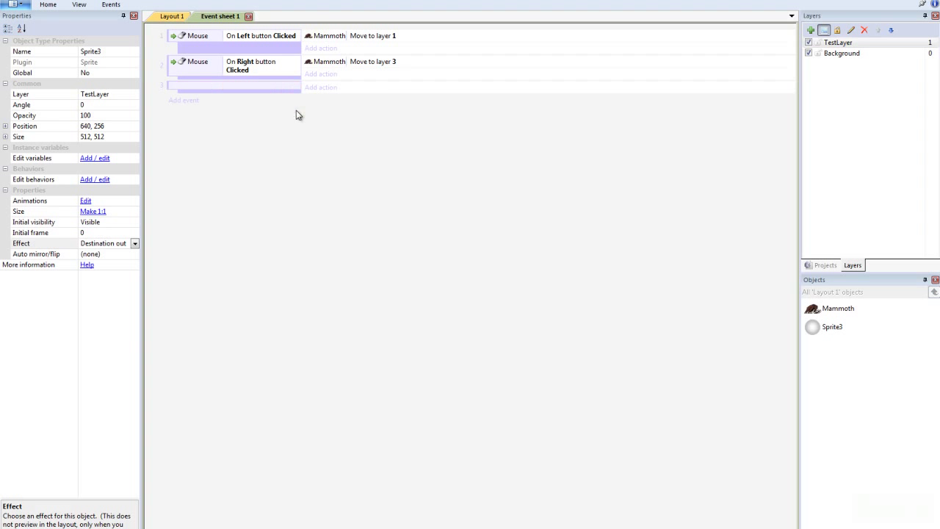
pyautogui.rightClick(277, 60)
pyautogui.click(290, 78)
pyautogui.rightClick(275, 64)
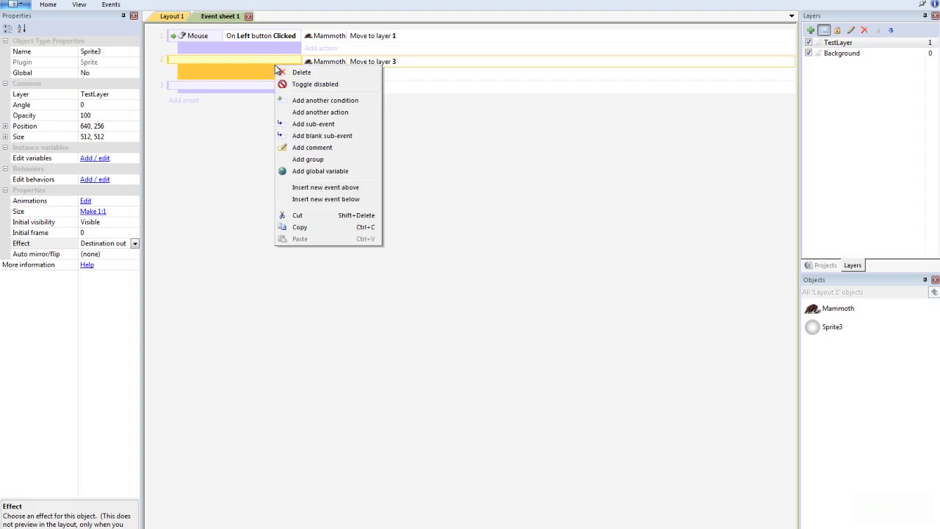
pyautogui.click(291, 76)
pyautogui.rightClick(270, 59)
pyautogui.click(289, 70)
pyautogui.rightClick(279, 42)
pyautogui.click(293, 57)
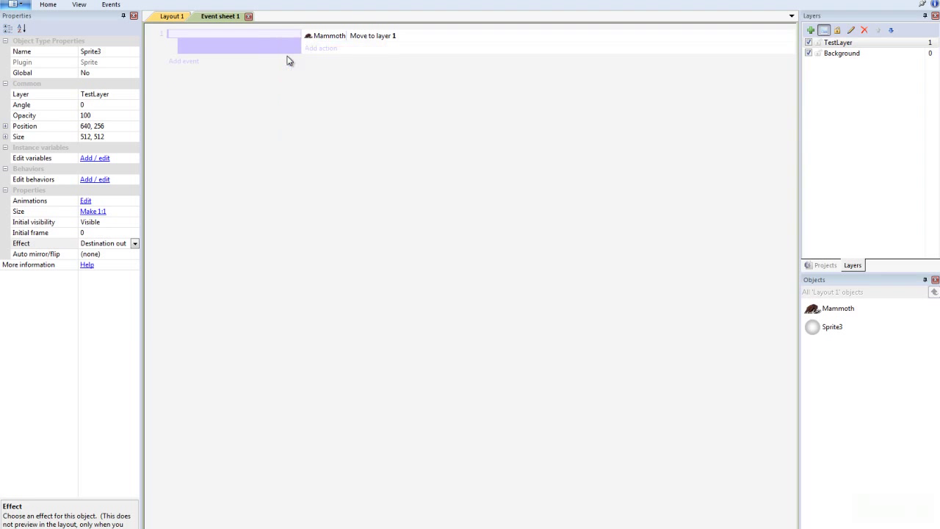
pyautogui.rightClick(241, 43)
pyautogui.click(258, 48)
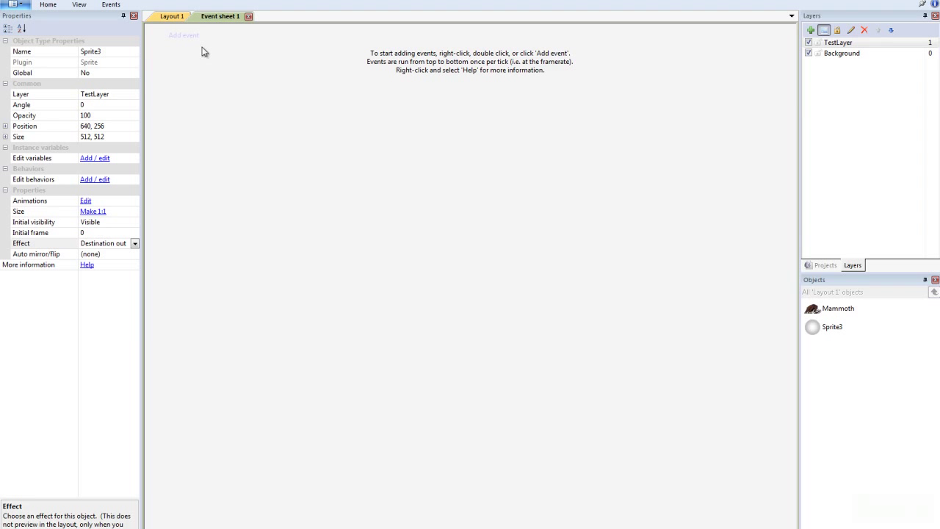
# Add a System 'Every tick' event to Event sheet 1.
pyautogui.click(195, 39)
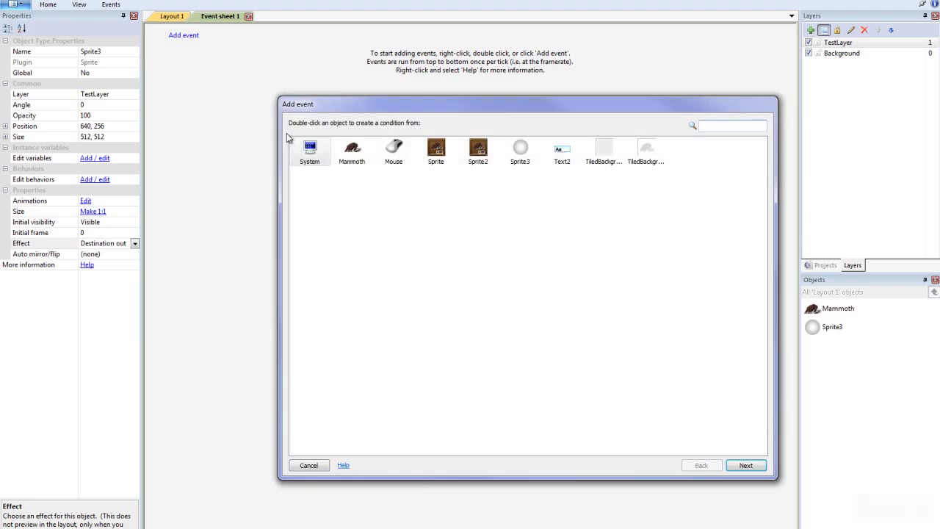
pyautogui.doubleClick(309, 153)
pyautogui.doubleClick(441, 156)
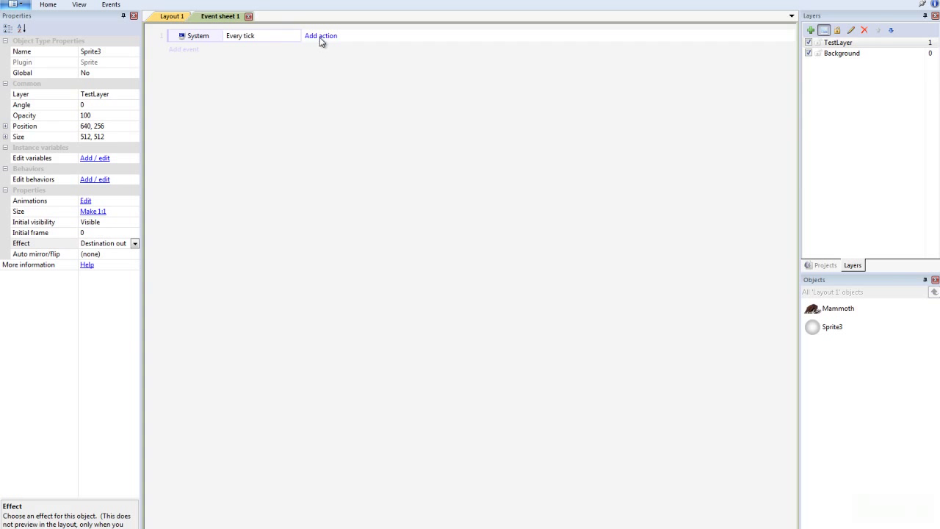
# Give it an action setting Sprite3's position to X Mouse.X, Y Mouse.Y, then return to Layout 1.
pyautogui.click(321, 37)
pyautogui.doubleClick(520, 151)
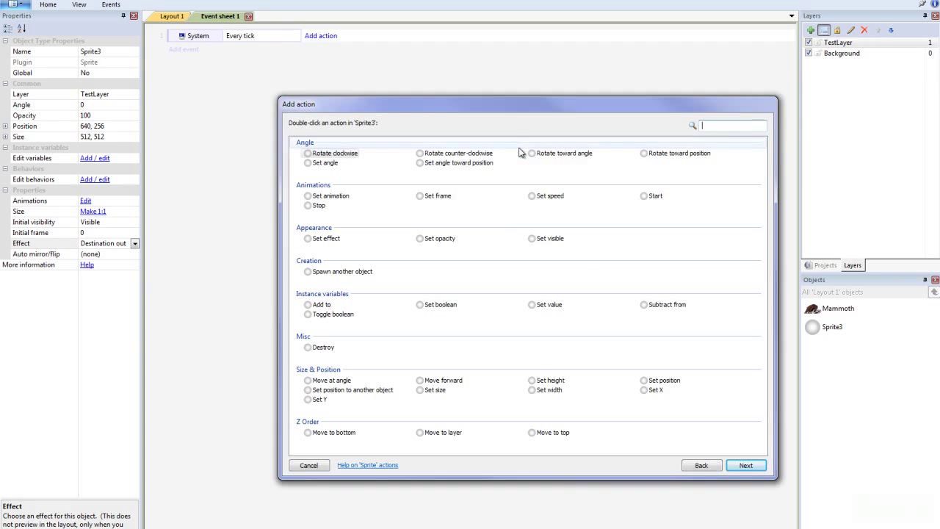
pyautogui.doubleClick(662, 380)
pyautogui.write('Mouse.X')
pyautogui.write('Mouse.Y')
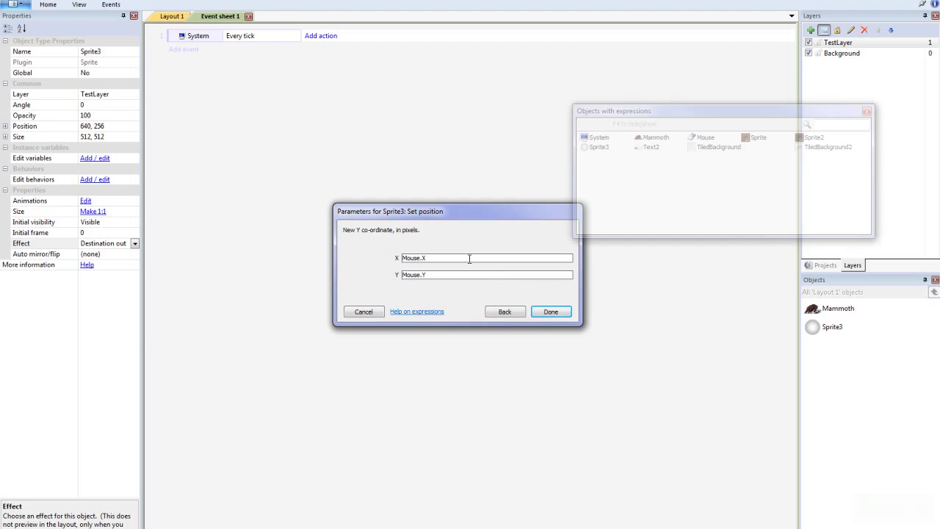
pyautogui.click(550, 312)
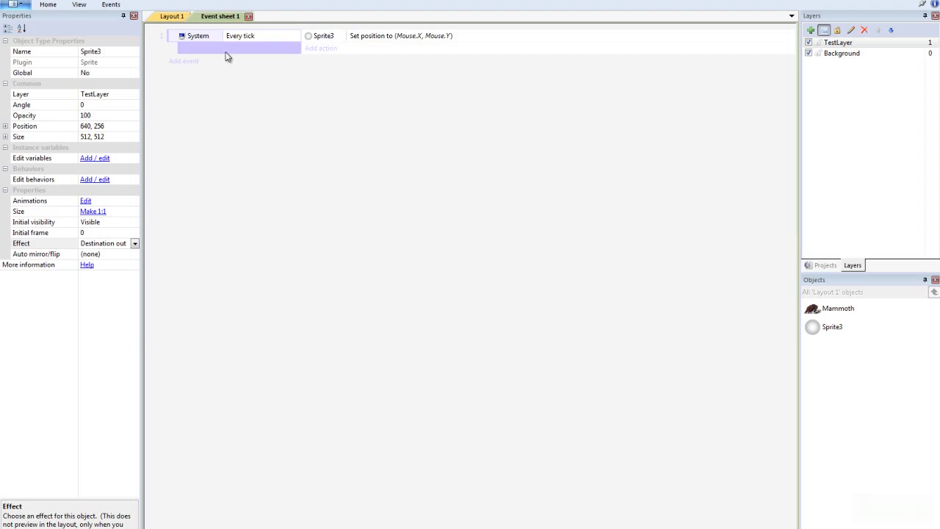
pyautogui.click(173, 16)
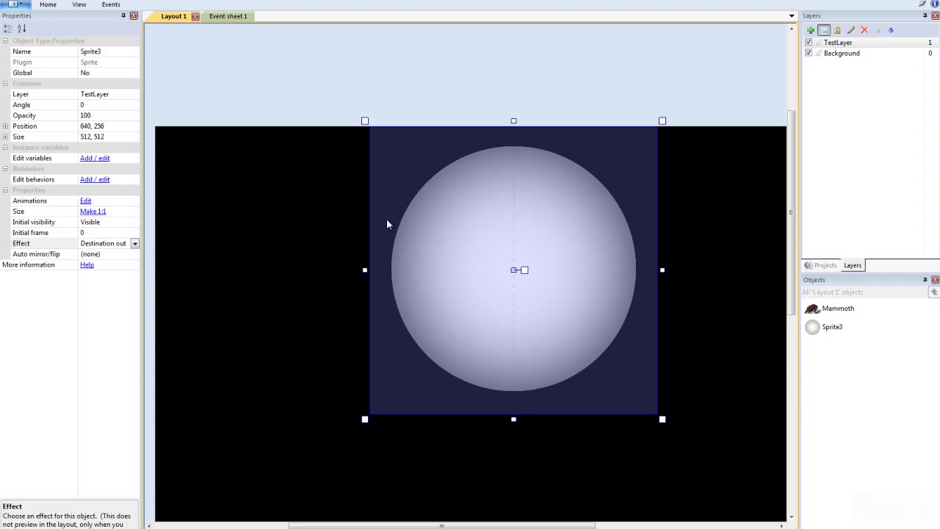
pyautogui.press('F5')
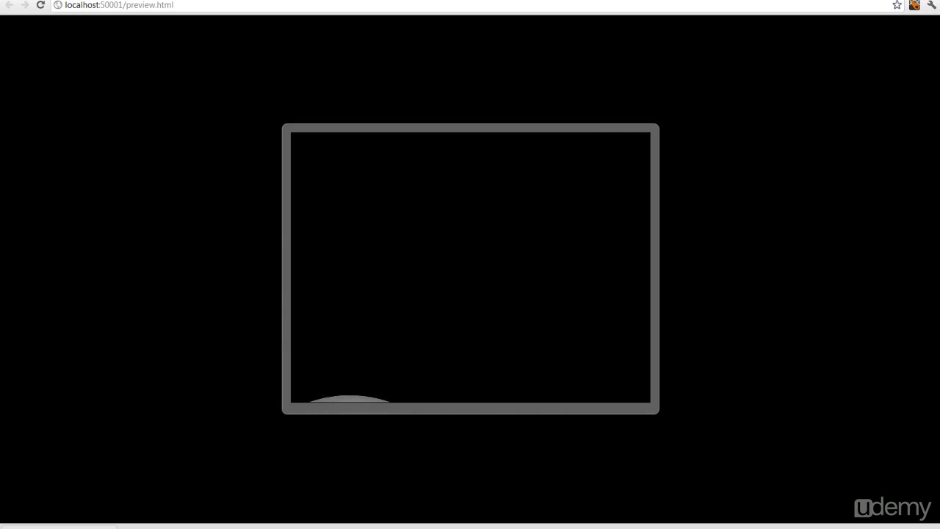
pyautogui.click(269, 478)
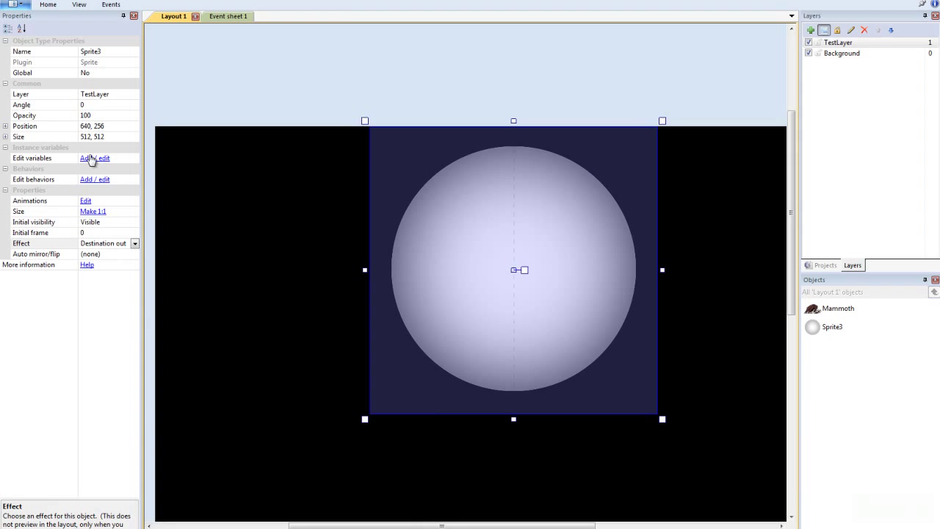
# Work out half of Sprite3's 512 size in Calculator.
pyautogui.click(83, 136)
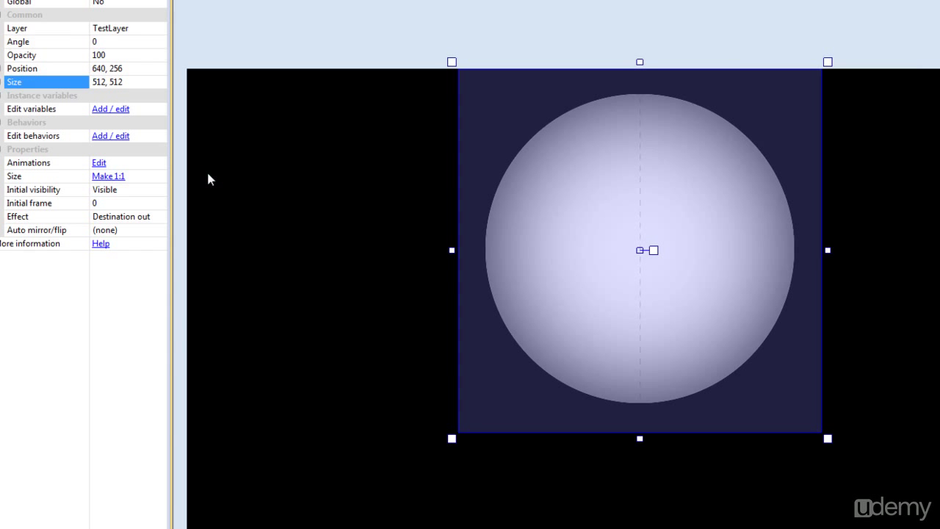
pyautogui.write('51')
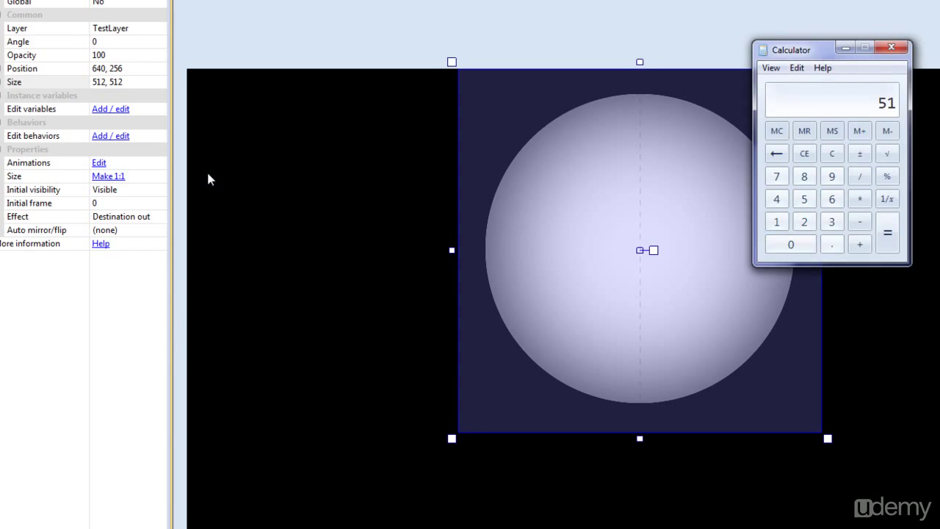
pyautogui.write('2')
pyautogui.press('Return')
pyautogui.click(892, 47)
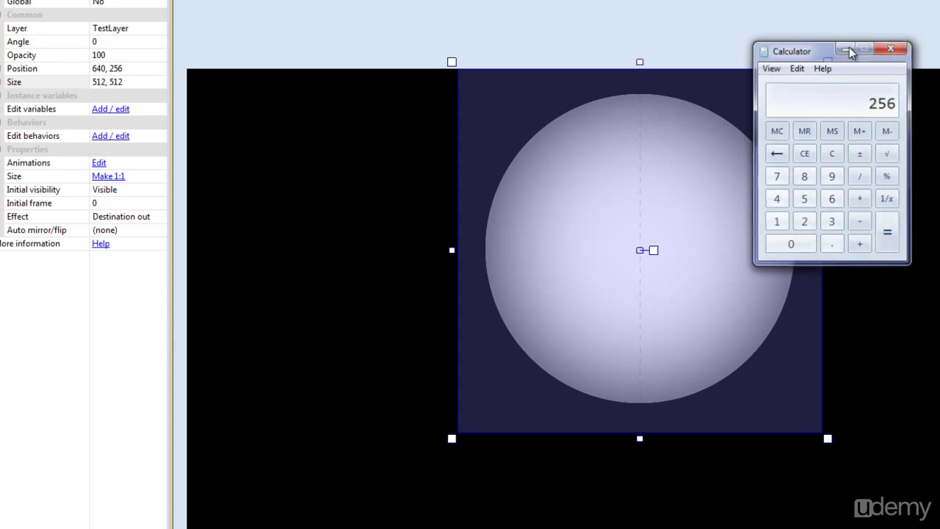
# Change Sprite3's Size property to 256, 256.
pyautogui.click(95, 85)
pyautogui.click(96, 84)
pyautogui.press('Delete')
pyautogui.press('Delete')
pyautogui.press('Delete')
pyautogui.press('Delete')
pyautogui.press('BackSpace')
pyautogui.write('256,')
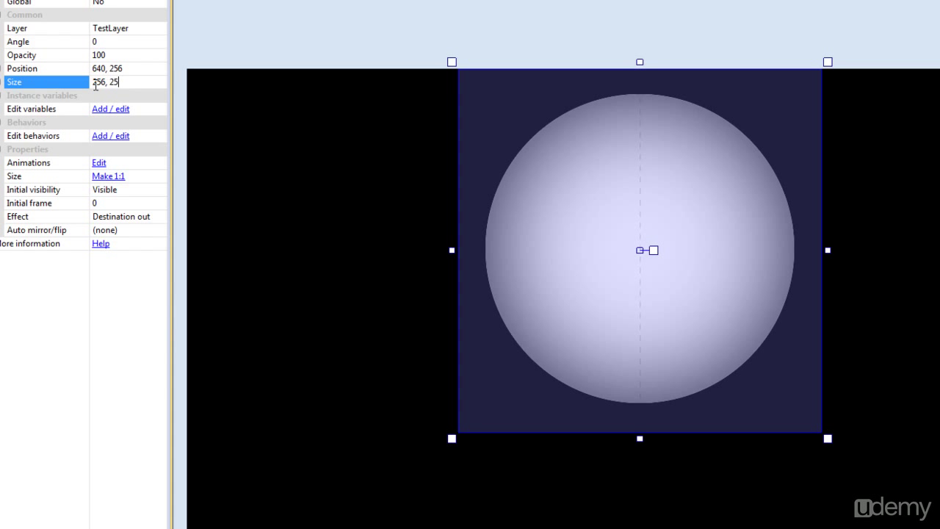
pyautogui.press('Return')
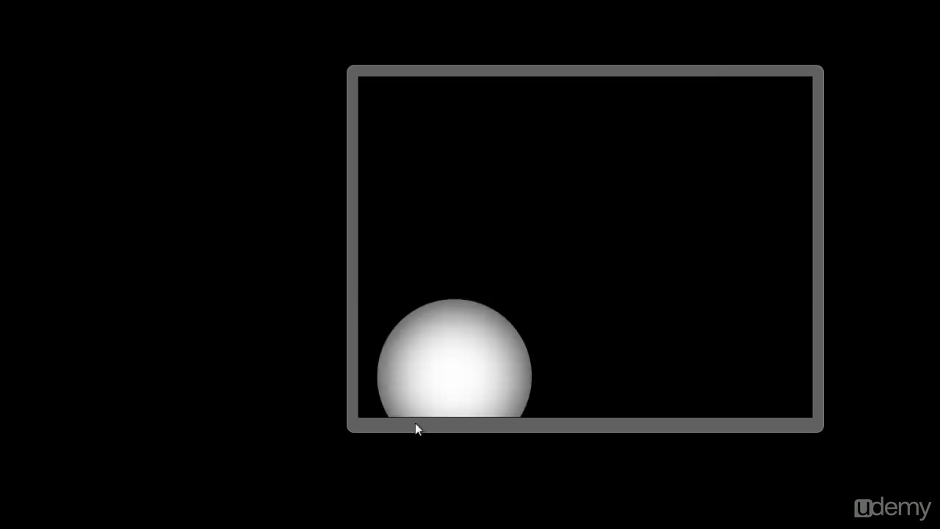
# Leave the preview and try resizing Sprite3 to 320 by 320, then back to 256 by 256.
pyautogui.press('Escape')
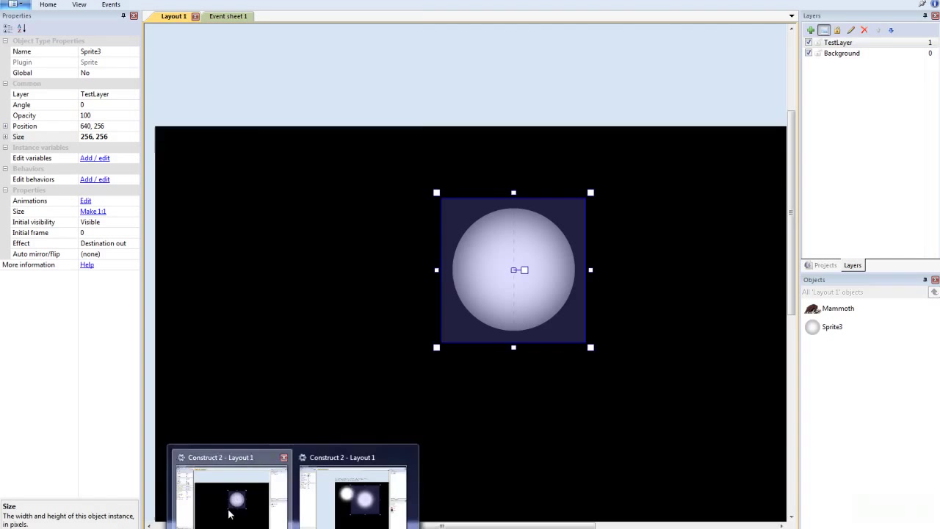
pyautogui.click(228, 514)
pyautogui.moveTo(591, 192)
pyautogui.mouseDown()
pyautogui.moveTo(621, 160)
pyautogui.moveTo(580, 176)
pyautogui.moveTo(575, 194)
pyautogui.mouseUp()
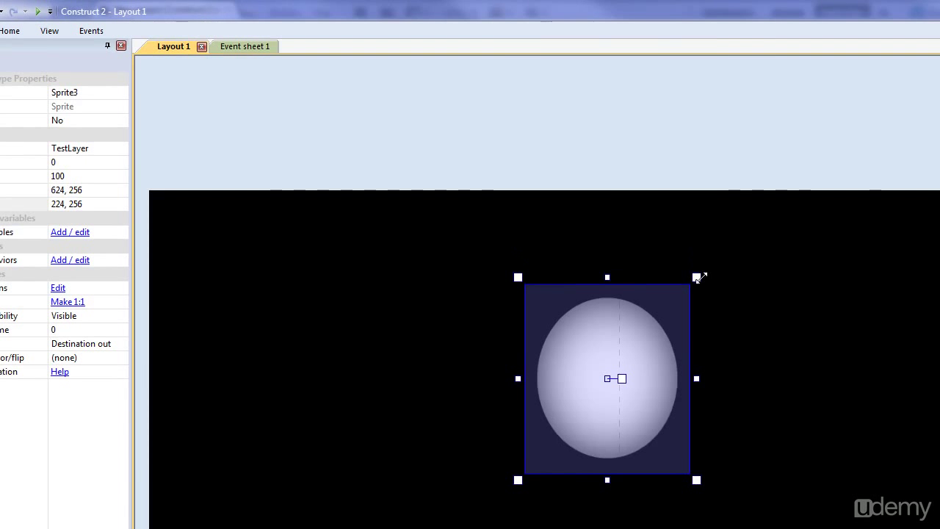
pyautogui.moveTo(699, 277); pyautogui.dragTo(719, 277)
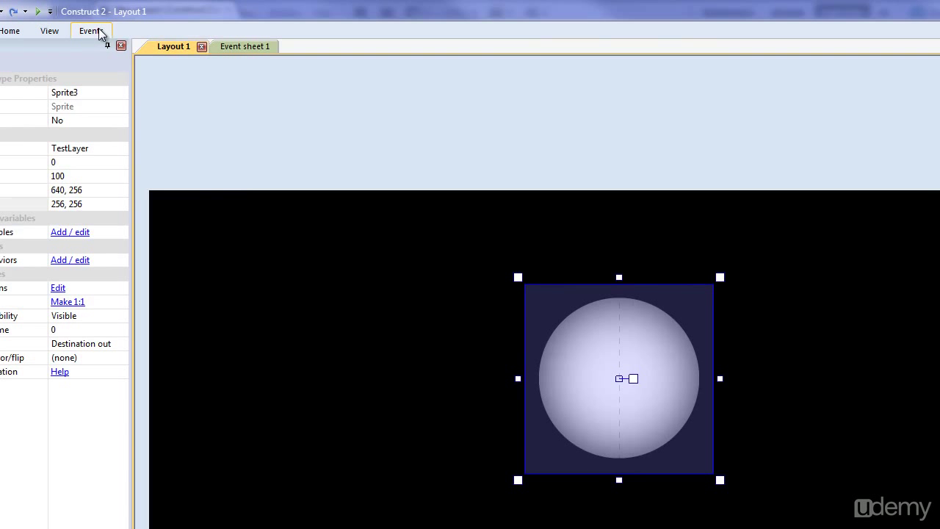
pyautogui.click(50, 35)
pyautogui.click(50, 35)
# Try Sprite3 at about 384 by 352, shrink it back to 256 by 256, and preview with F5.
pyautogui.moveTo(722, 277); pyautogui.dragTo(812, 205)
pyautogui.moveTo(814, 188); pyautogui.dragTo(759, 237)
pyautogui.press('F5')
pyautogui.press('F5')
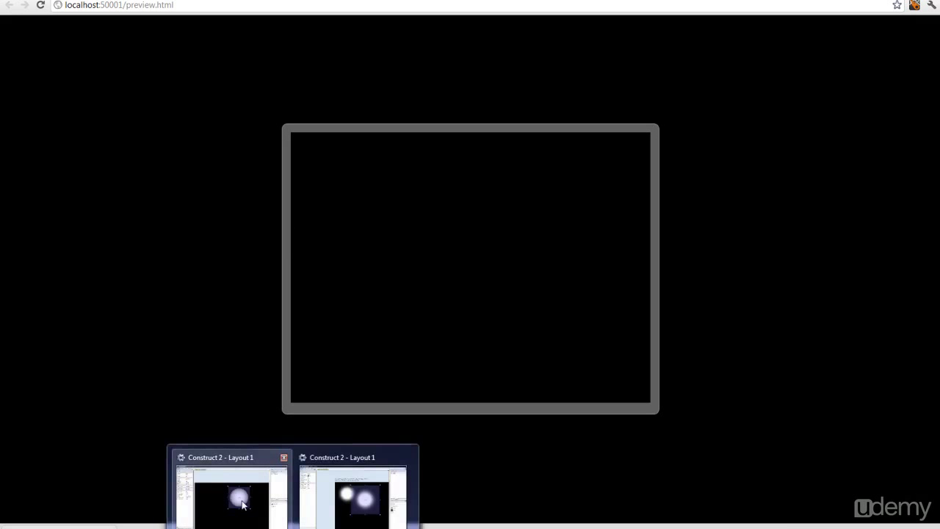
pyautogui.click(244, 506)
# Drag Sprite3's top-right handle to make it 352 by 352, then return from the preview to the editor.
pyautogui.moveTo(622, 166); pyautogui.dragTo(637, 149)
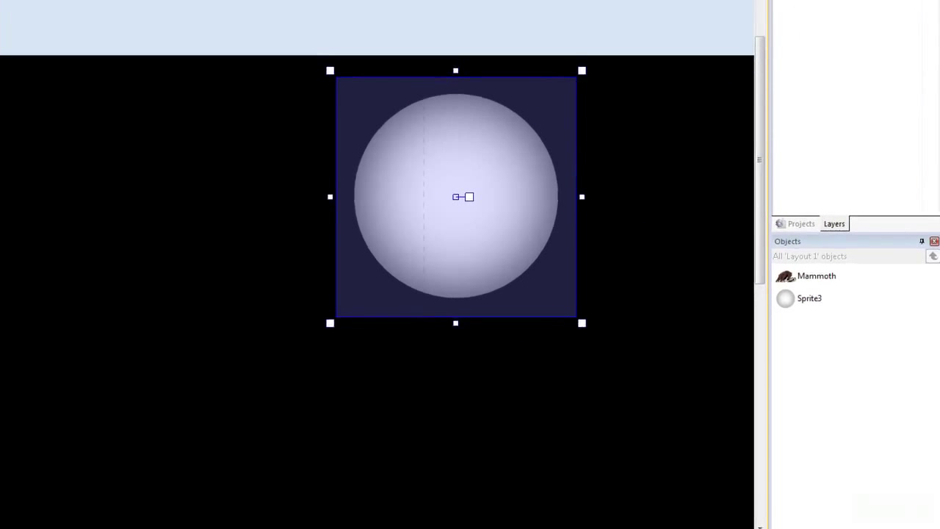
pyautogui.moveTo(286, 523)
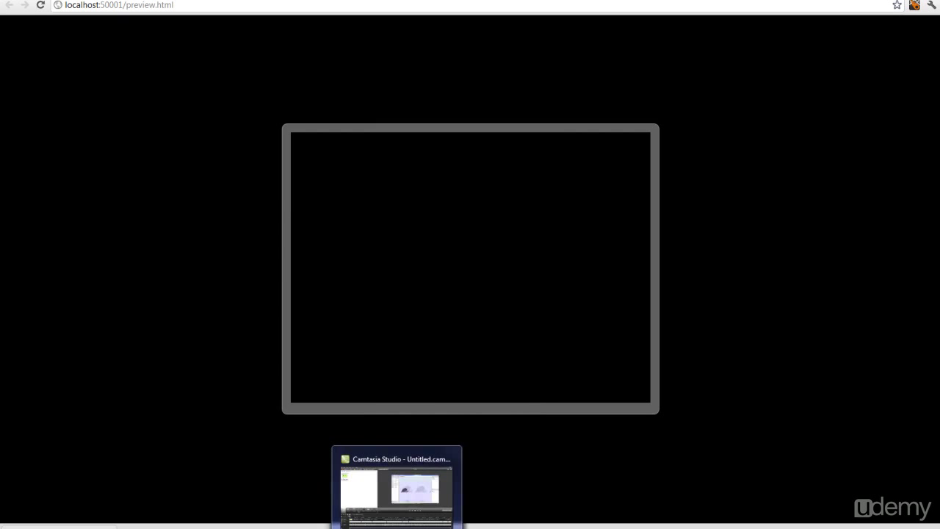
pyautogui.moveTo(294, 524)
pyautogui.click(254, 506)
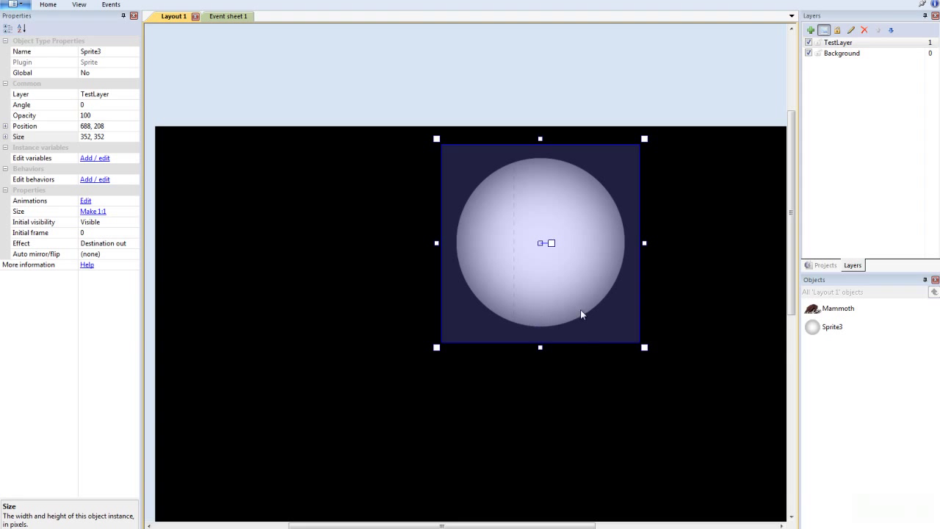
# Insert a new sprite, Sprite4, on TestLayer and load the white circle image into it.
pyautogui.doubleClick(554, 415)
pyautogui.doubleClick(337, 293)
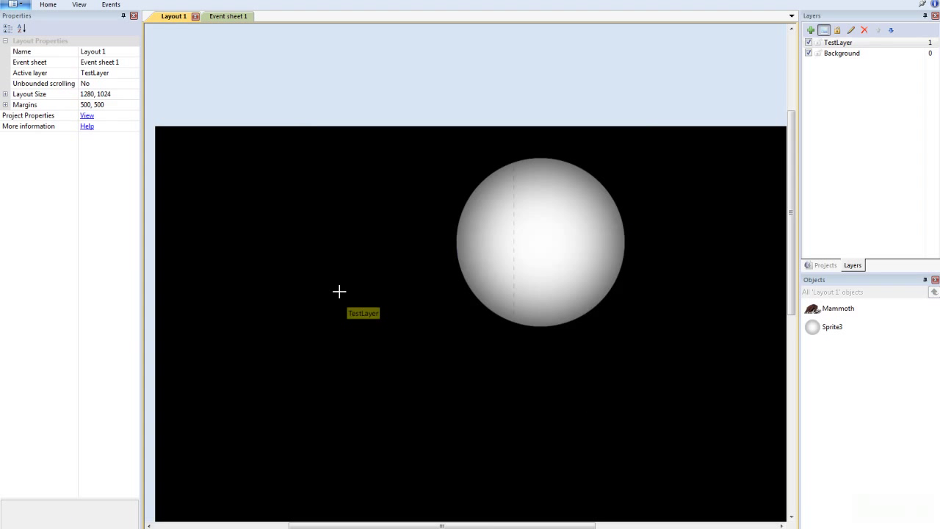
pyautogui.click(546, 409)
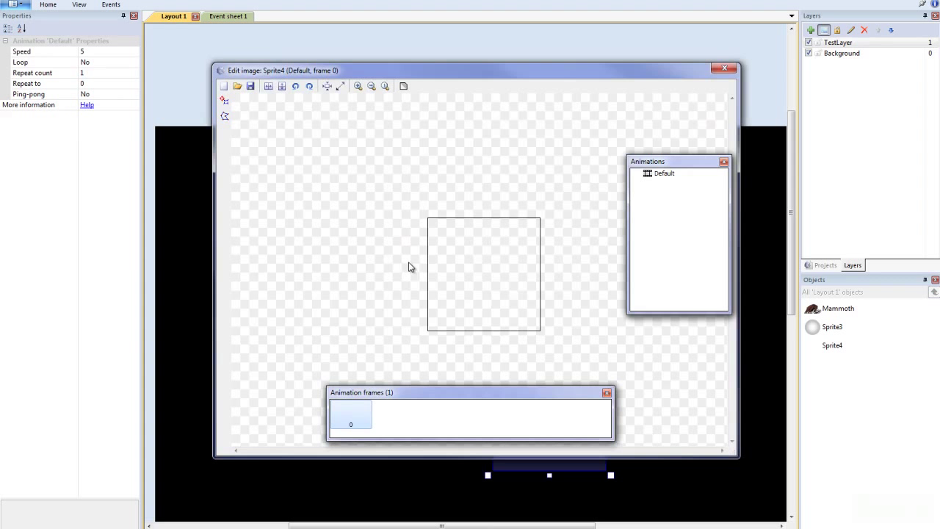
pyautogui.click(237, 86)
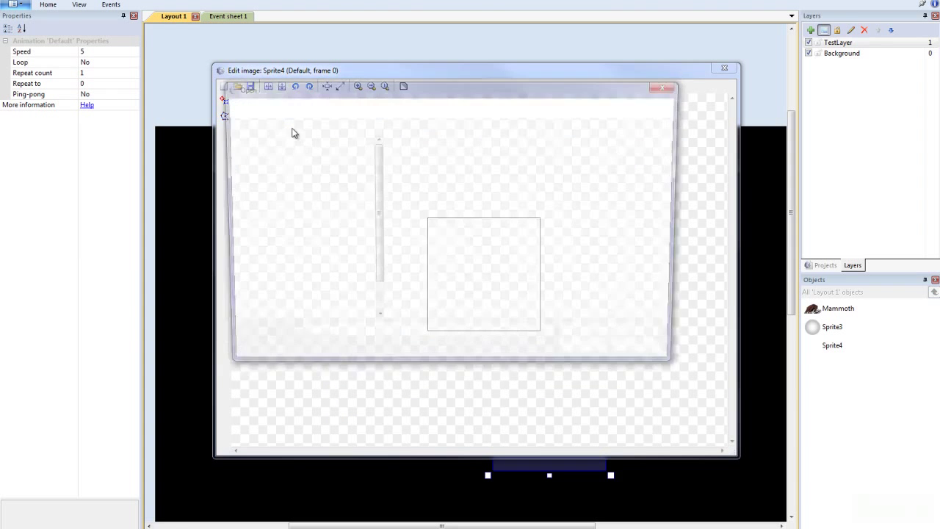
pyautogui.doubleClick(415, 285)
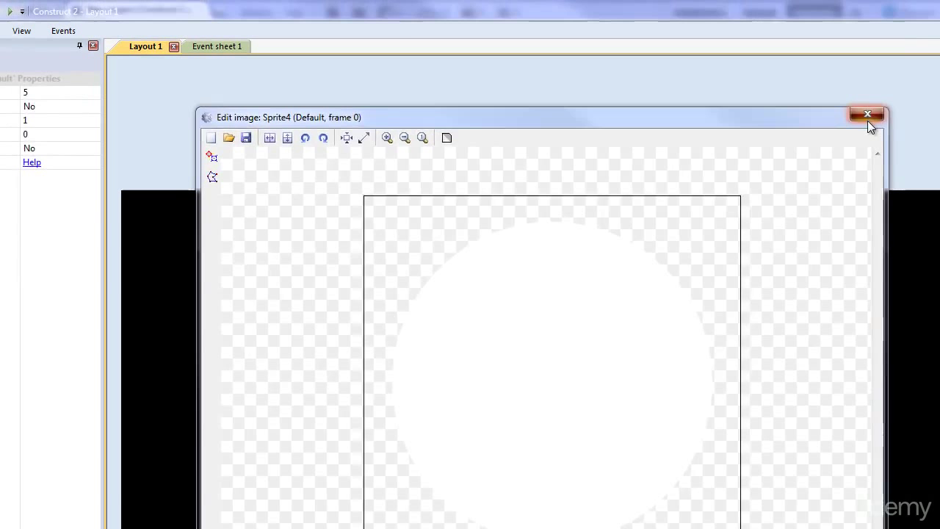
pyautogui.click(726, 68)
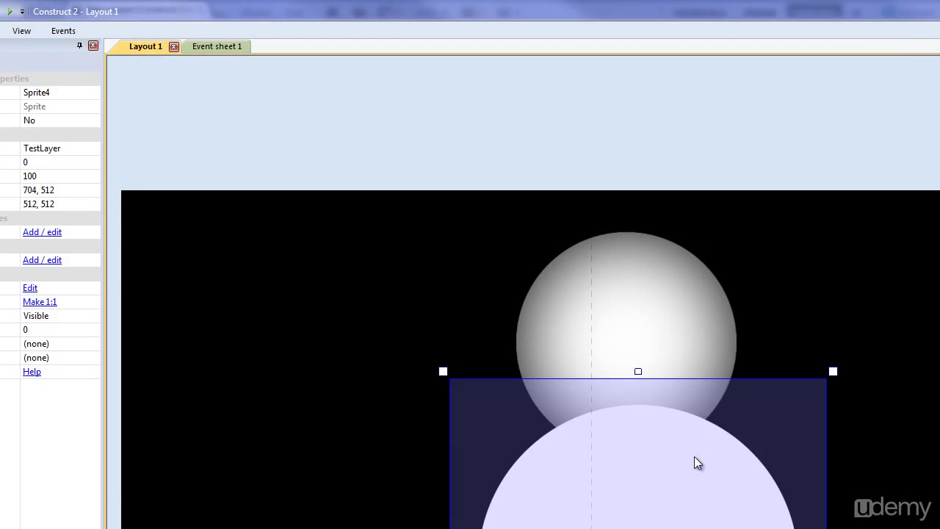
# Resize Sprite4 from 512, 512 to 320, 320, then select the Sprite3 Set position action in Event sheet 1.
pyautogui.click(31, 205)
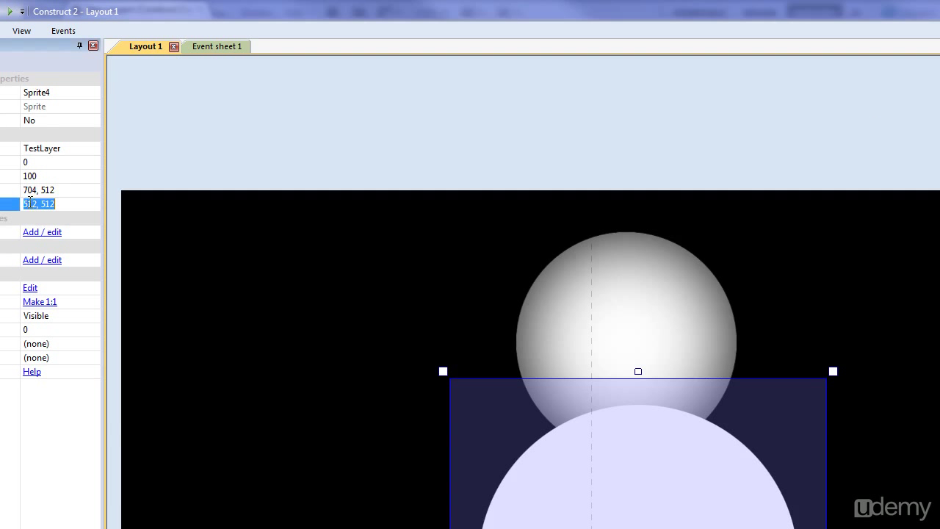
pyautogui.press('Right')
pyautogui.press('Left')
pyautogui.press('BackSpace')
pyautogui.press('BackSpace')
pyautogui.press('BackSpace')
pyautogui.write('320')
pyautogui.press('Delete')
pyautogui.press('Delete')
pyautogui.press('Delete')
pyautogui.write('320')
pyautogui.press('Return')
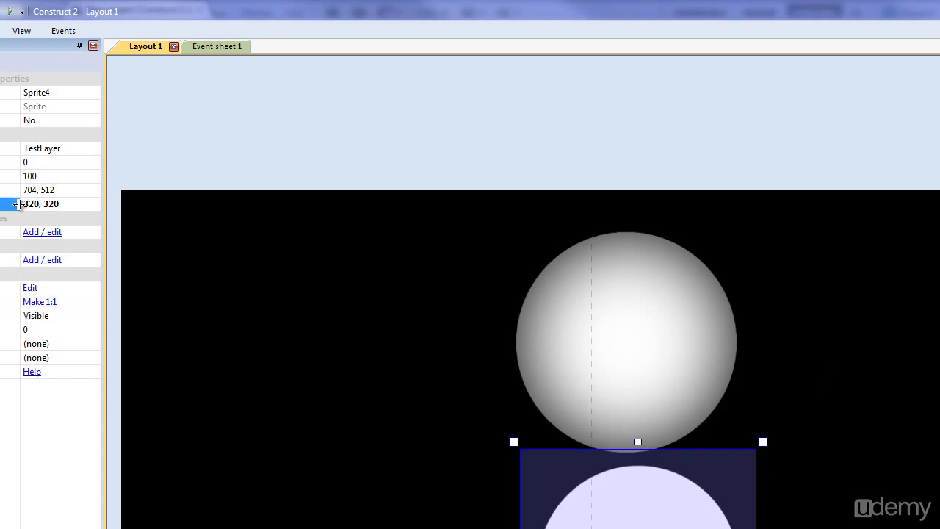
pyautogui.click(230, 48)
pyautogui.click(348, 75)
# Replace the Sprite3 position action with Sprite4 Set position (Mouse.X, Mouse.Y) in the Every tick event.
pyautogui.rightClick(348, 75)
pyautogui.click(361, 89)
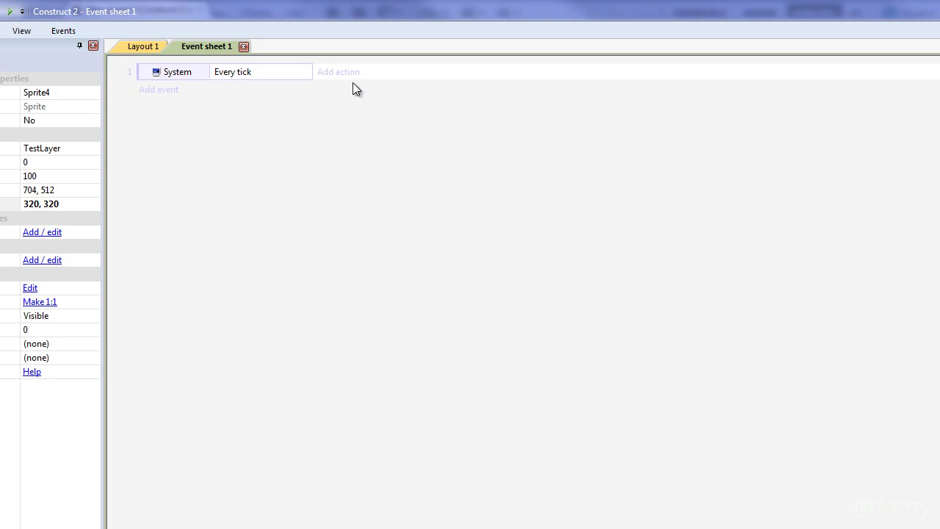
pyautogui.click(345, 72)
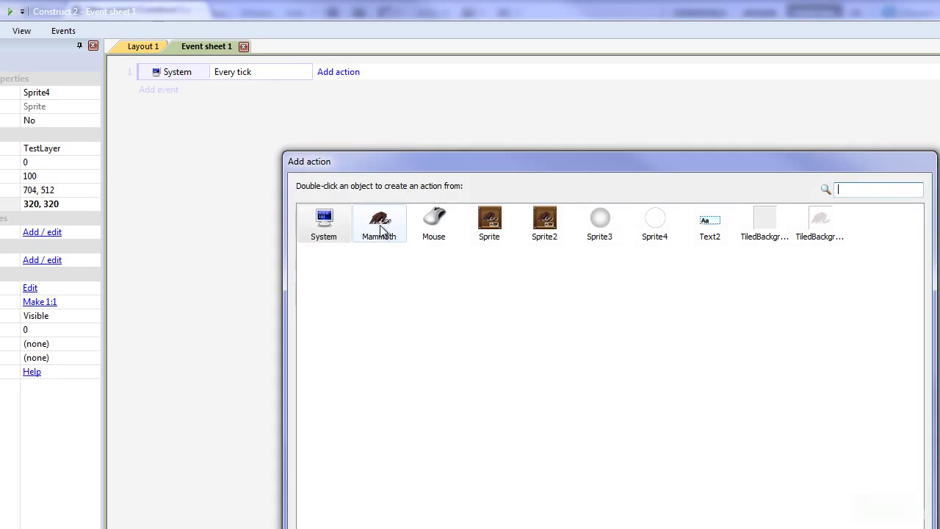
pyautogui.doubleClick(647, 226)
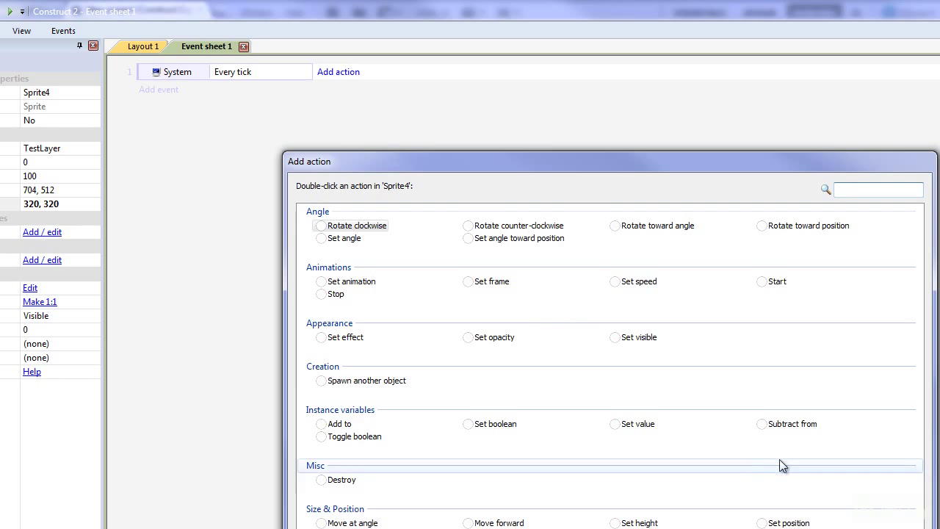
pyautogui.doubleClick(797, 523)
pyautogui.write('Mouse.X')
pyautogui.press('Tab')
pyautogui.write('Mouse.Y')
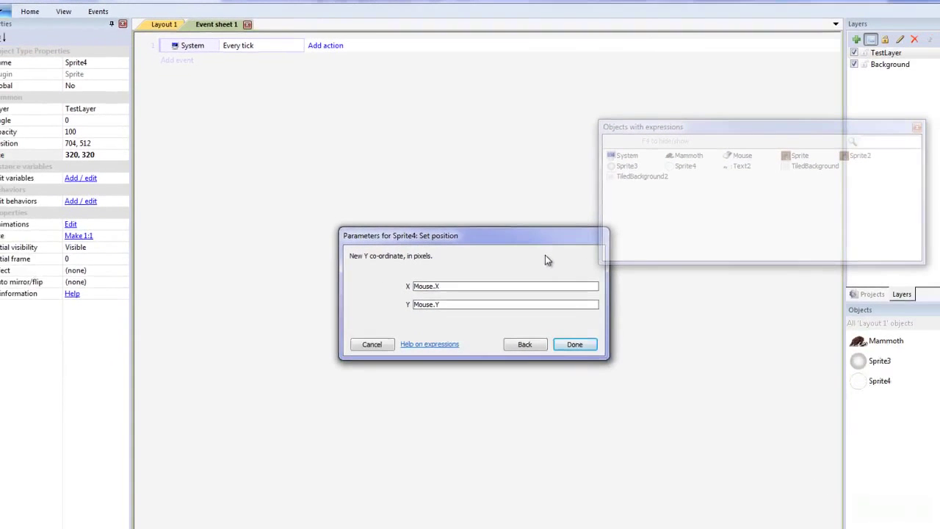
pyautogui.click(553, 312)
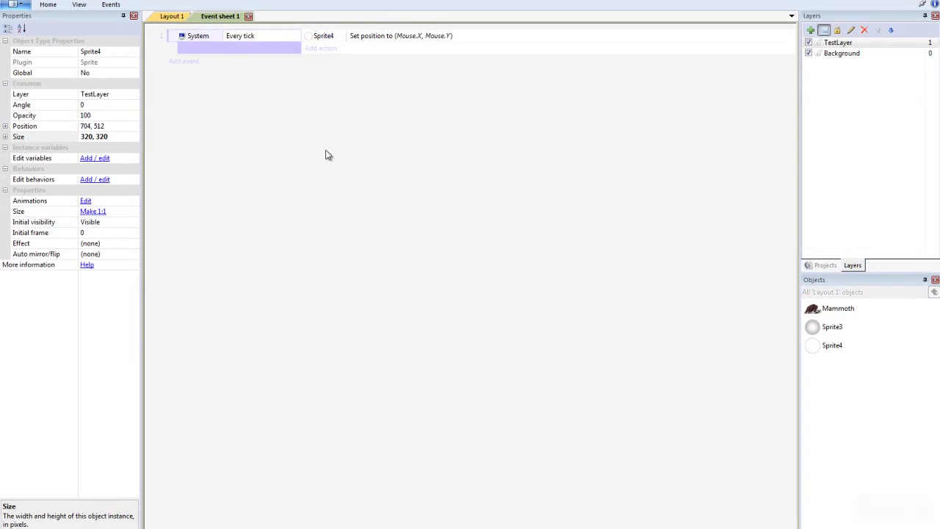
pyautogui.click(171, 20)
# Move Sprite3 to the layout's top right, select Sprite4, and test the preview in the browser.
pyautogui.moveTo(494, 243); pyautogui.dragTo(659, 235)
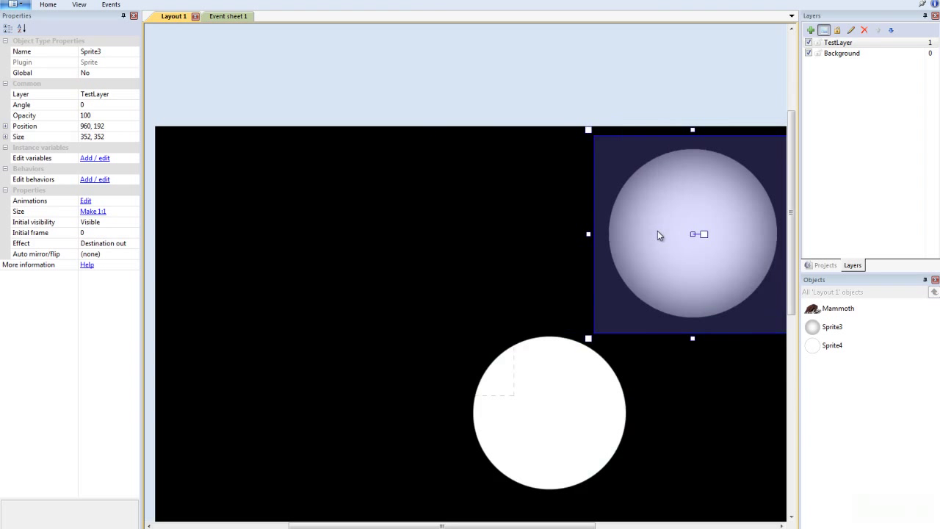
pyautogui.click(528, 415)
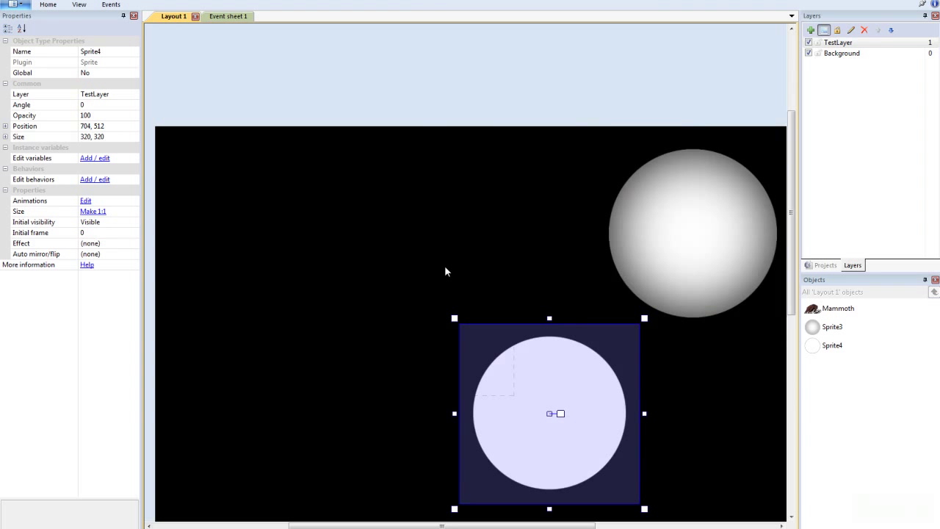
pyautogui.press('F5')
pyautogui.moveTo(446, 271); pyautogui.dragTo(472, 316)
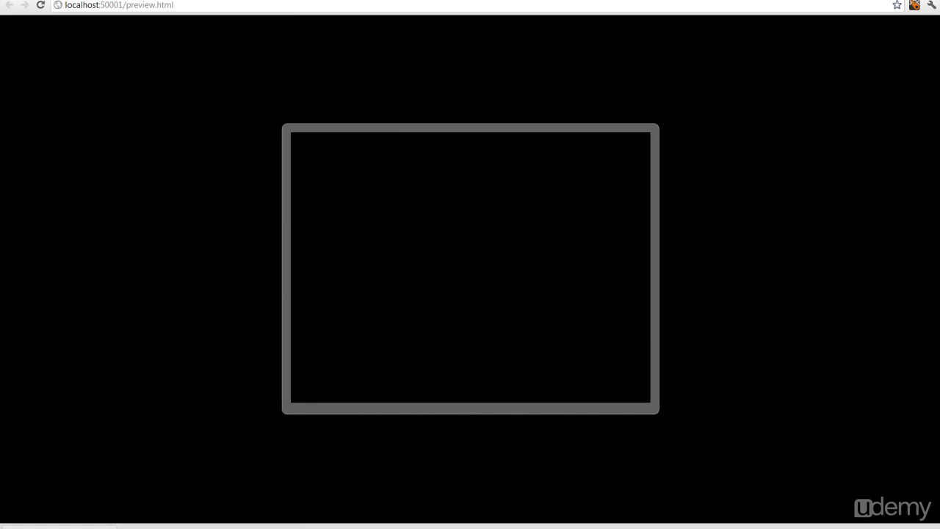
# Back in the editor, give Sprite4 the Destination out effect and preview again.
pyautogui.moveTo(294, 524)
pyautogui.click(272, 499)
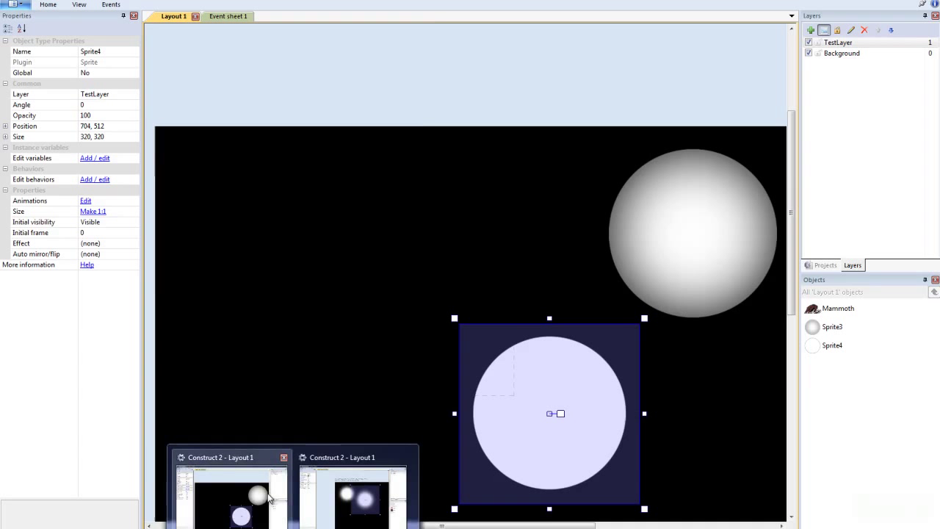
pyautogui.click(117, 245)
pyautogui.click(135, 243)
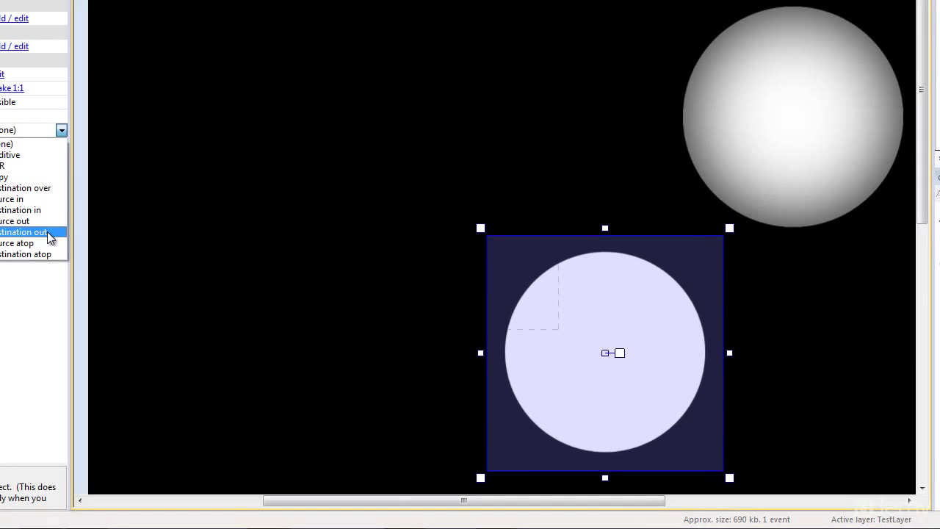
pyautogui.click(115, 310)
pyautogui.press('F5')
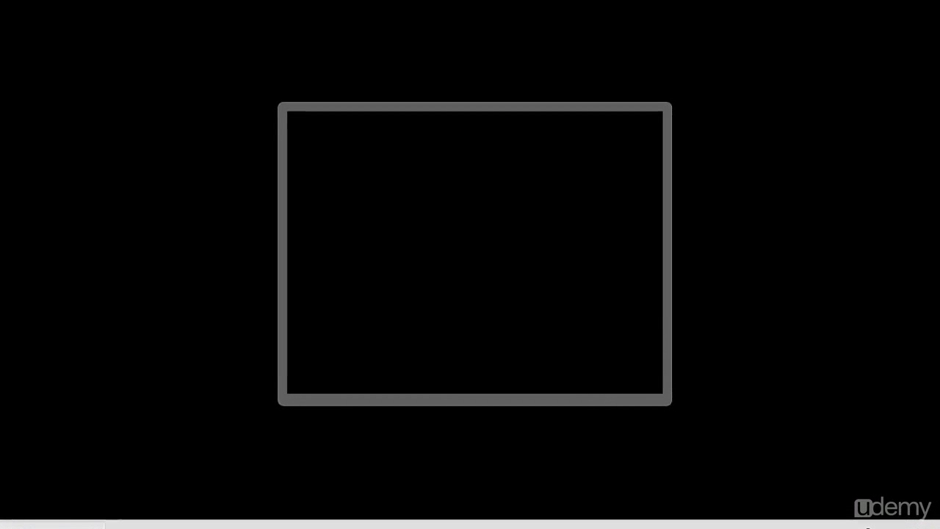
# Drag the gradient Sprite3 circle left to 704, 224 above the white circle, then select Sprite4.
pyautogui.click(231, 488)
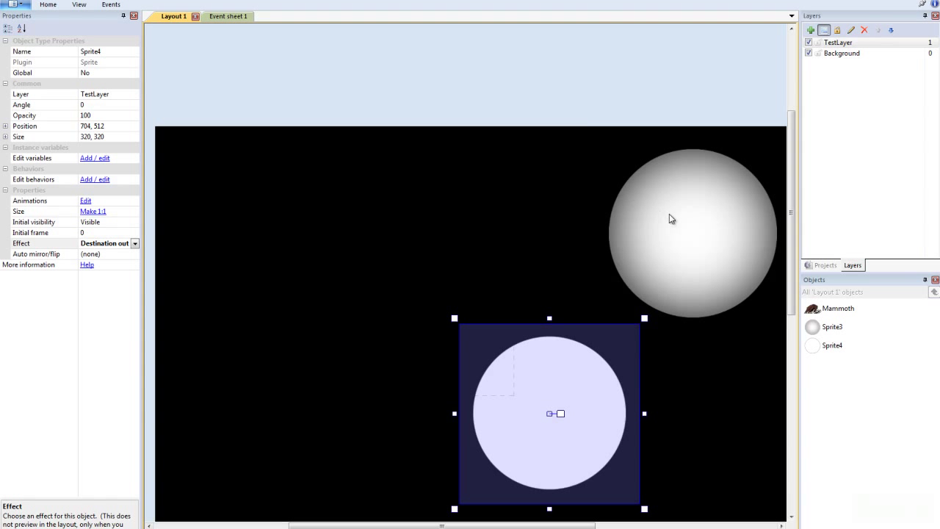
pyautogui.click(669, 218)
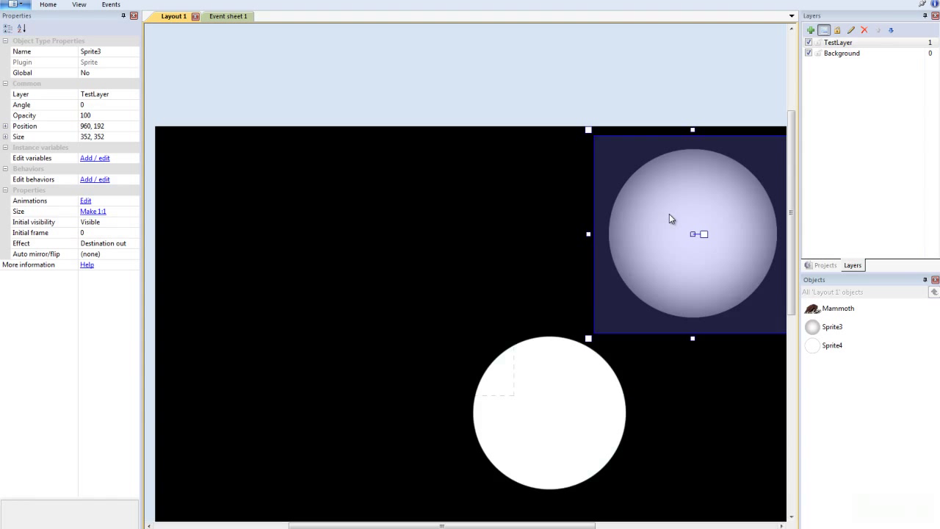
pyautogui.moveTo(638, 253); pyautogui.dragTo(532, 253)
pyautogui.click(655, 221)
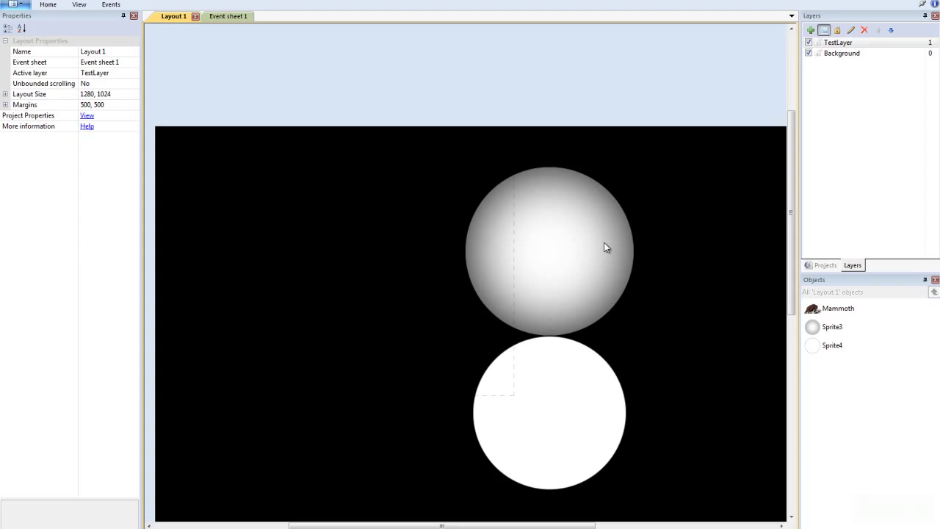
pyautogui.click(567, 446)
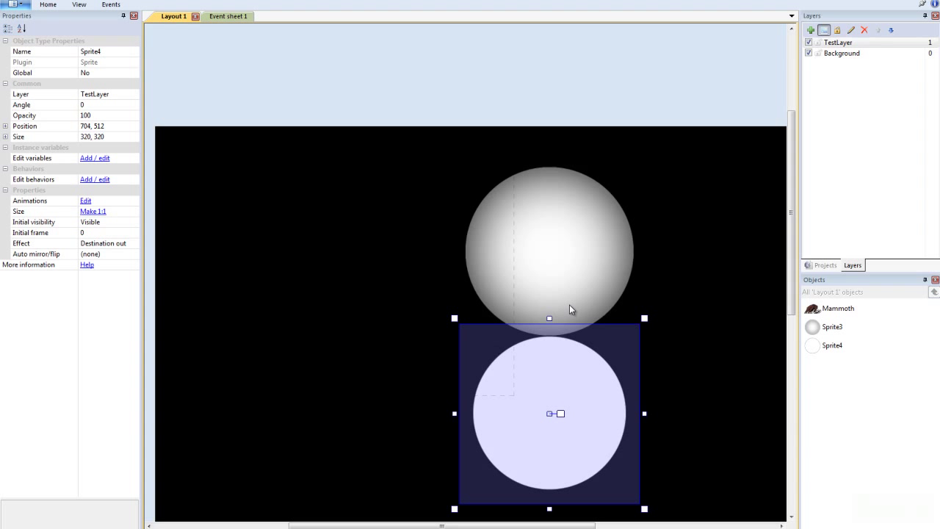
# Delete Sprite4 and remove its Set position action from the Every tick event.
pyautogui.press('Delete')
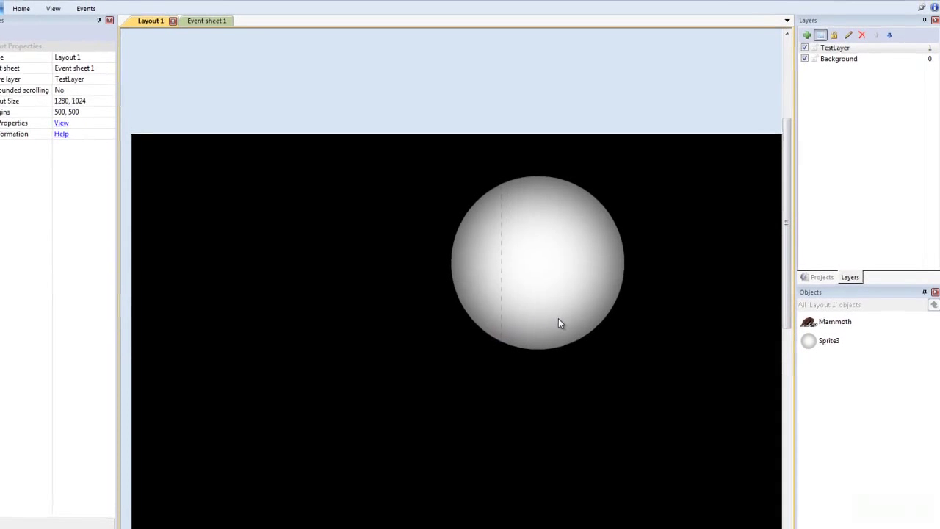
pyautogui.click(109, 41)
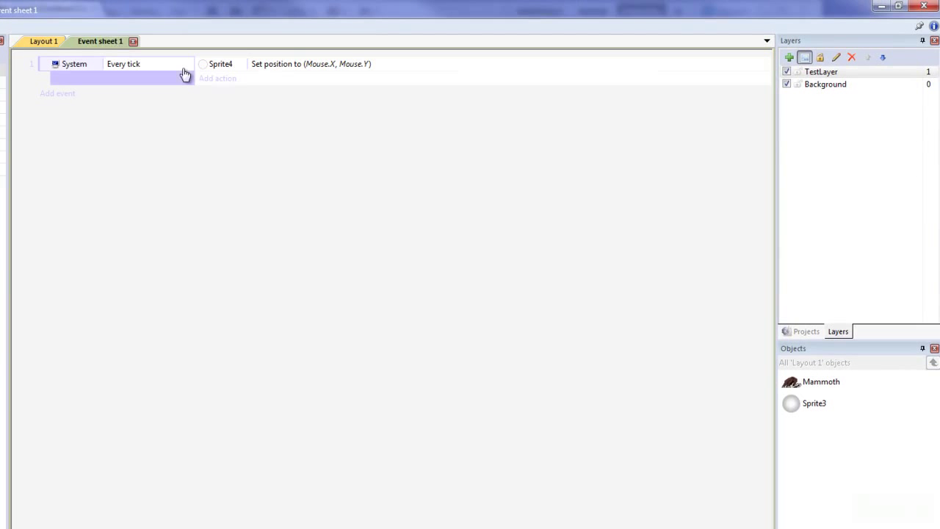
pyautogui.click(221, 71)
pyautogui.rightClick(219, 71)
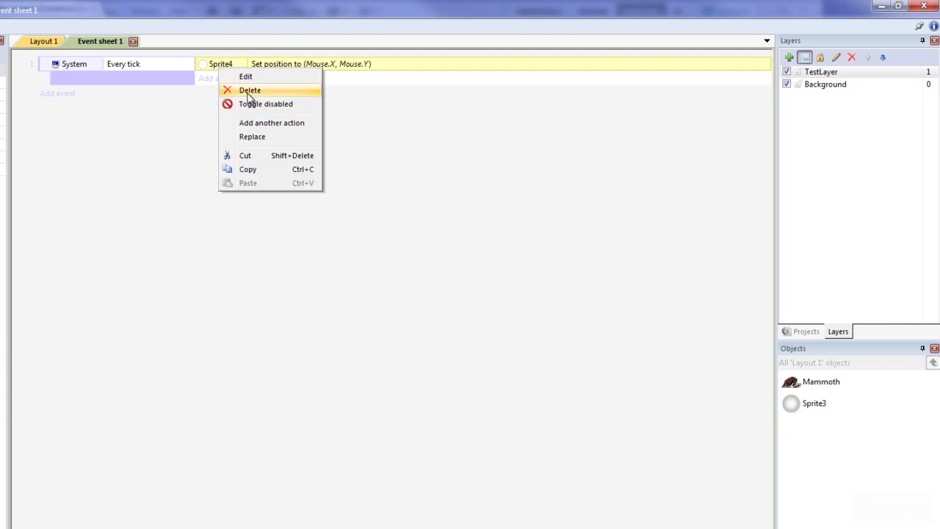
pyautogui.click(226, 89)
# Add a Sprite3 Set position (Mouse.X, Mouse.Y) action and preview the game from Layout 1.
pyautogui.click(232, 64)
pyautogui.doubleClick(450, 198)
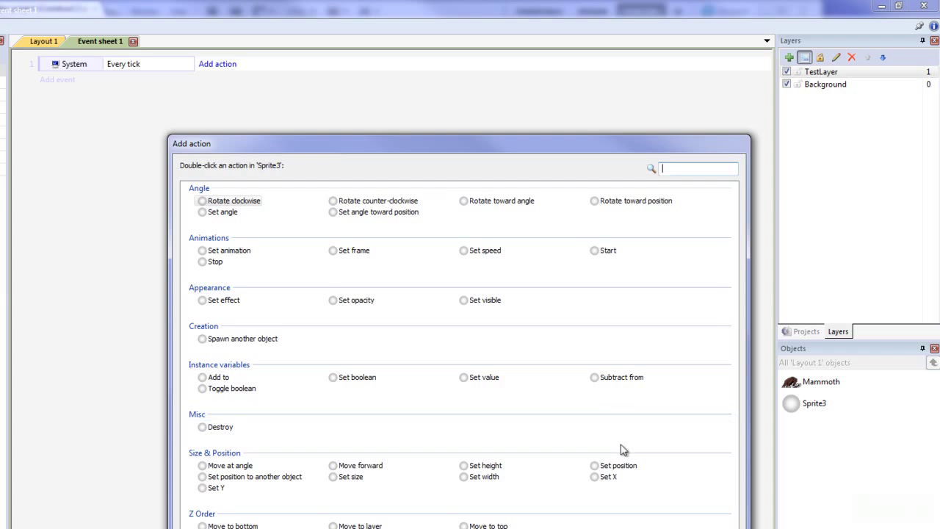
pyautogui.doubleClick(631, 466)
pyautogui.write('Mouse.X')
pyautogui.press('Tab')
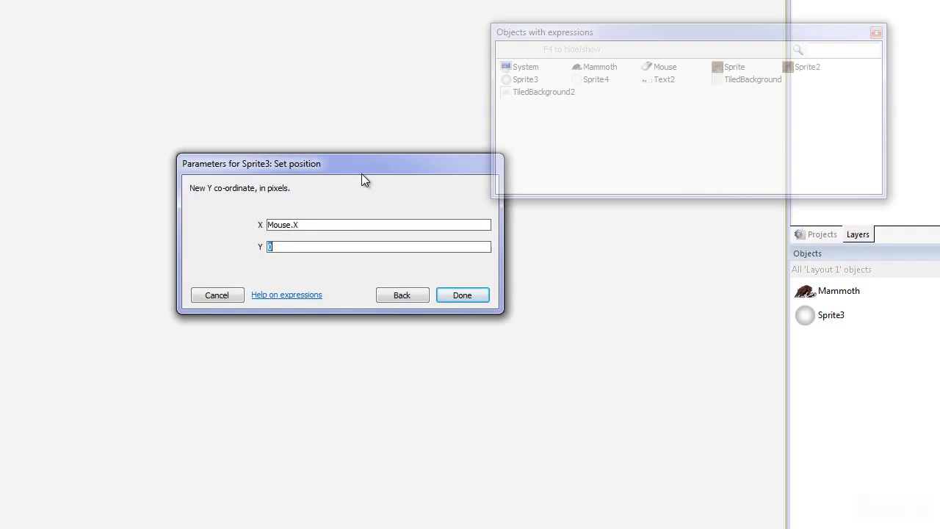
pyautogui.write('Mouse.Y')
pyautogui.press('Return')
pyautogui.click(477, 297)
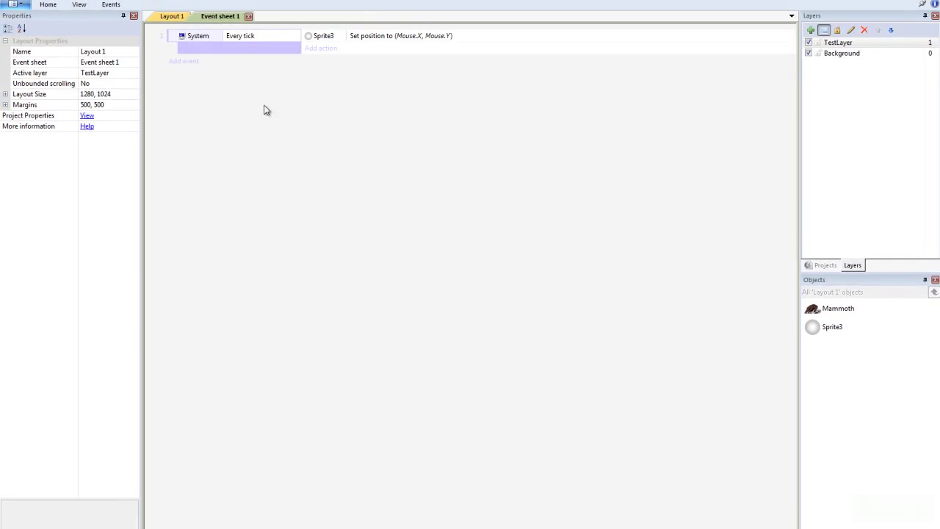
pyautogui.click(173, 16)
pyautogui.press('F5')
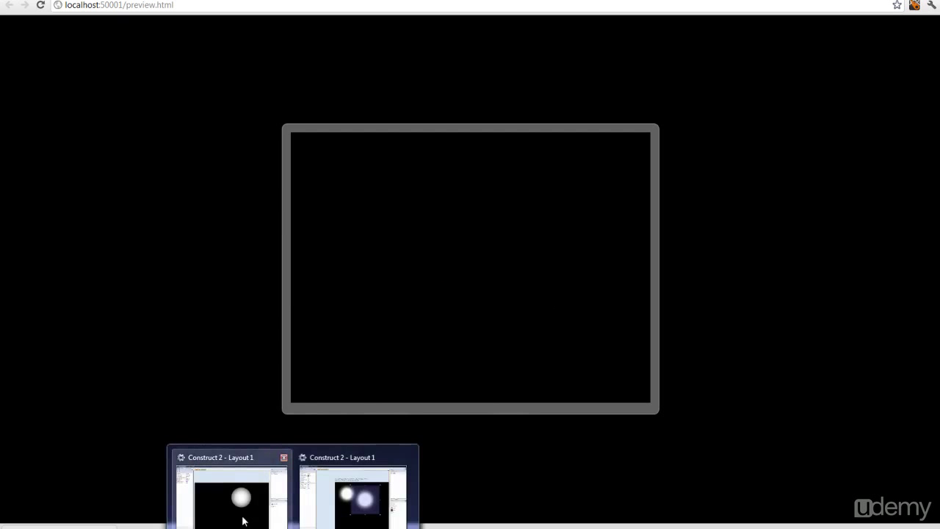
# Back in the editor, drag the Sprite3 gradient circle left and down, then nudge it slightly right.
pyautogui.click(242, 514)
pyautogui.moveTo(537, 237); pyautogui.dragTo(340, 252)
pyautogui.moveTo(149, 136); pyautogui.dragTo(203, 164)
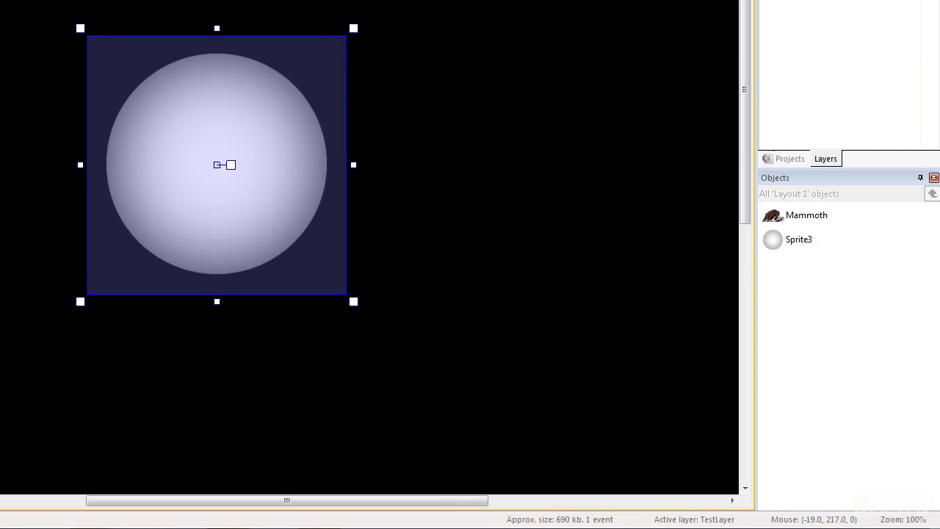